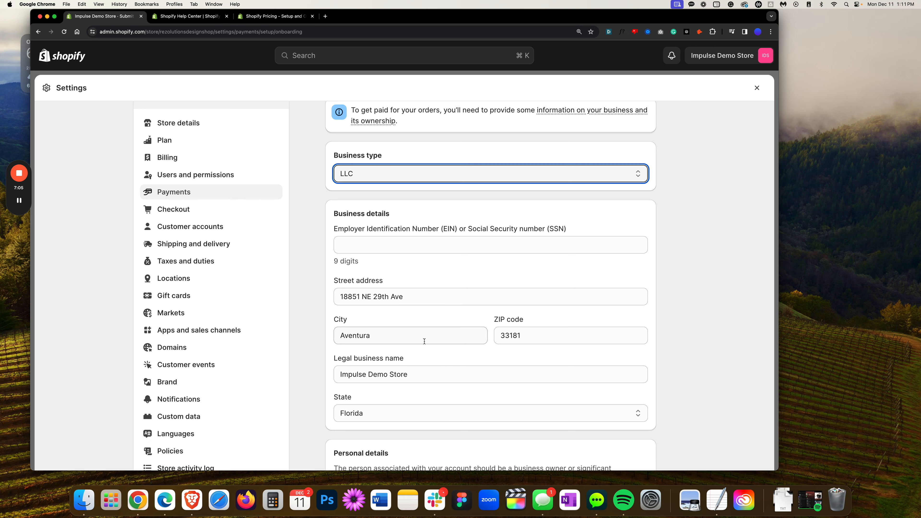
Step: Review the business details, personal details and additional owners sections of the business information form
{"action": "scroll", "coordinate": [326, 336], "scroll_direction": "down", "scroll_amount": 5}
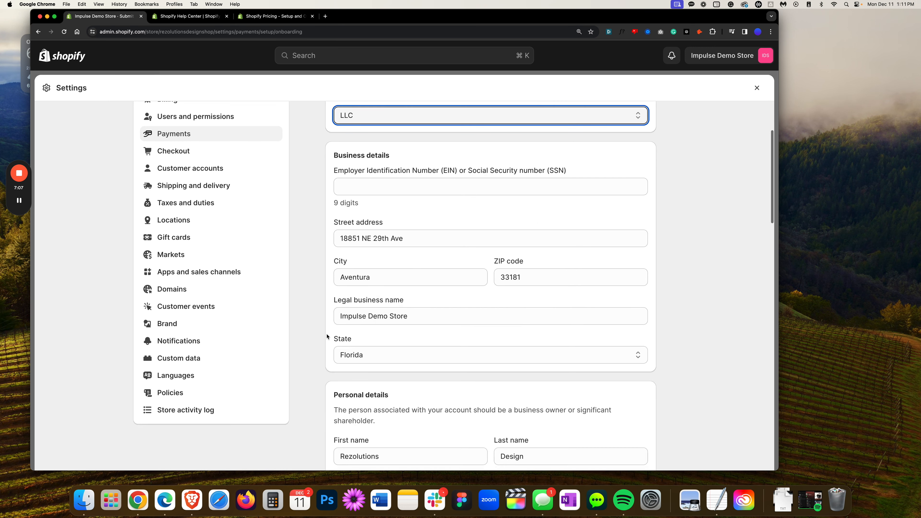
{"action": "scroll", "coordinate": [327, 336], "scroll_direction": "down", "scroll_amount": 10}
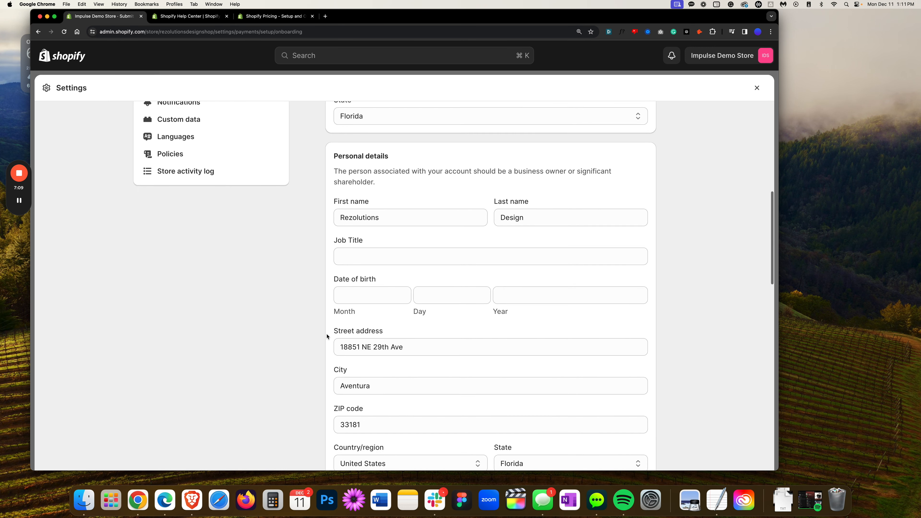
{"action": "scroll", "coordinate": [326, 336], "scroll_direction": "down", "scroll_amount": 1}
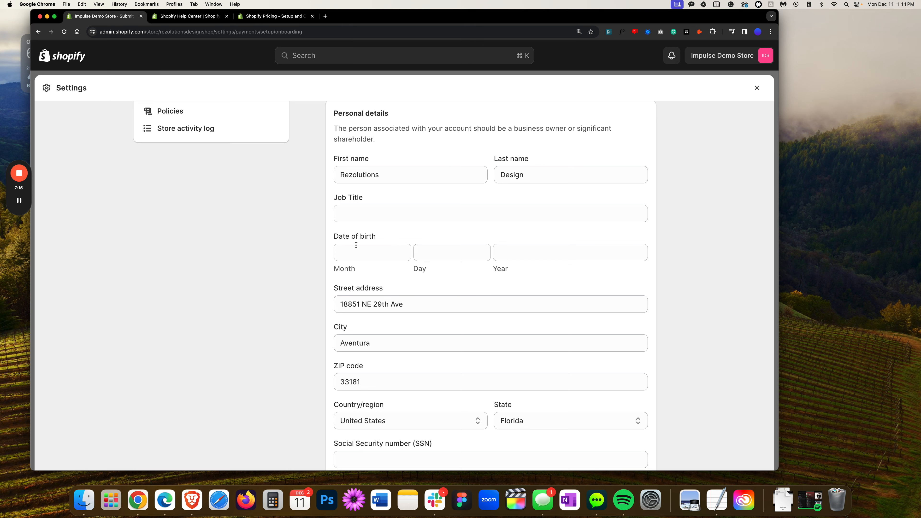
{"action": "scroll", "coordinate": [335, 261], "scroll_direction": "down", "scroll_amount": 4}
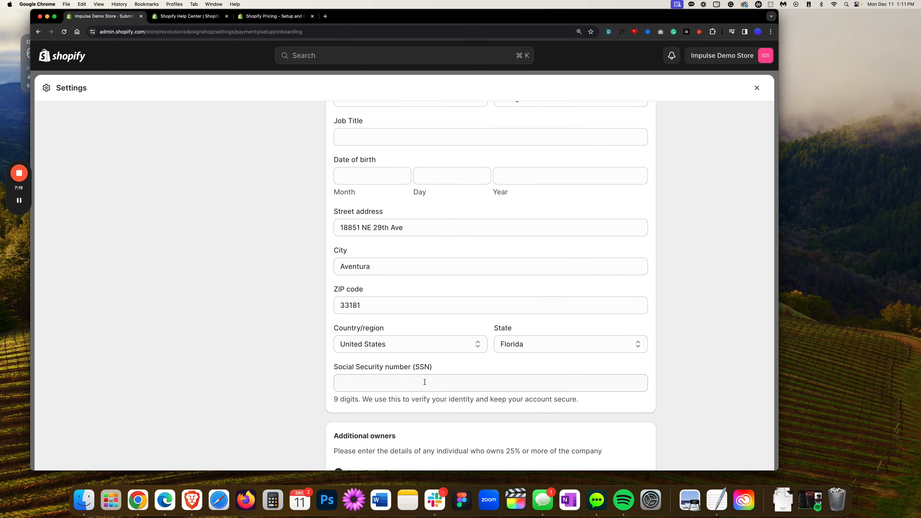
{"action": "scroll", "coordinate": [429, 381], "scroll_direction": "down", "scroll_amount": 10}
{"action": "scroll", "coordinate": [425, 382], "scroll_direction": "down", "scroll_amount": 1}
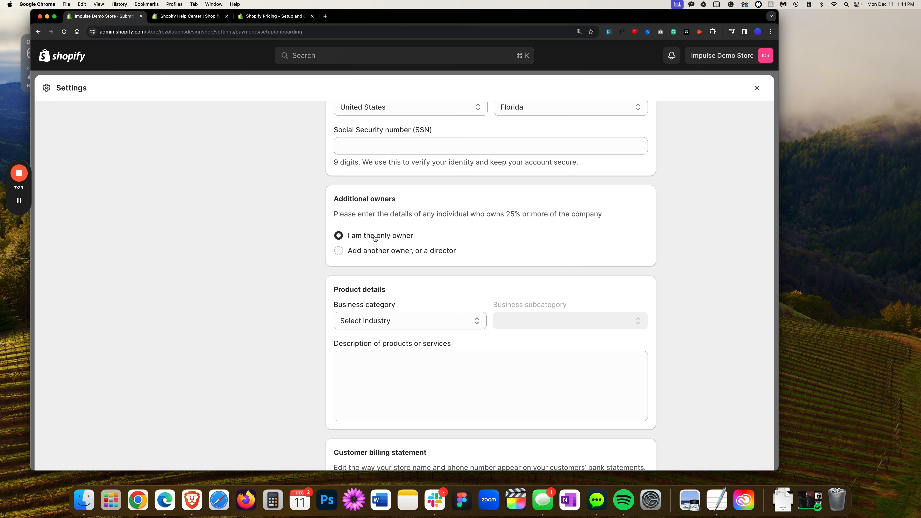
{"action": "scroll", "coordinate": [292, 266], "scroll_direction": "down", "scroll_amount": 3}
{"action": "scroll", "coordinate": [295, 267], "scroll_direction": "up", "scroll_amount": 1}
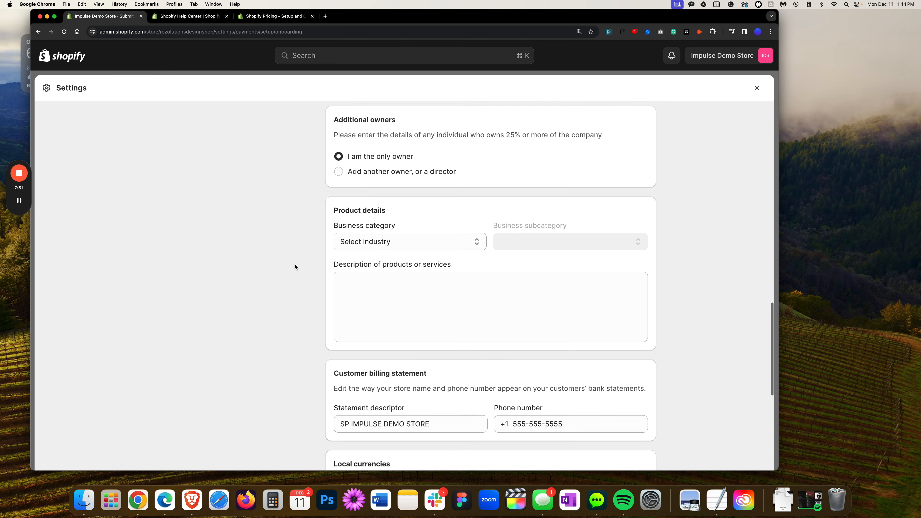
Step: Set the business category to Retail and the business subcategory to Home goods and furniture
{"action": "left_click", "coordinate": [364, 261]}
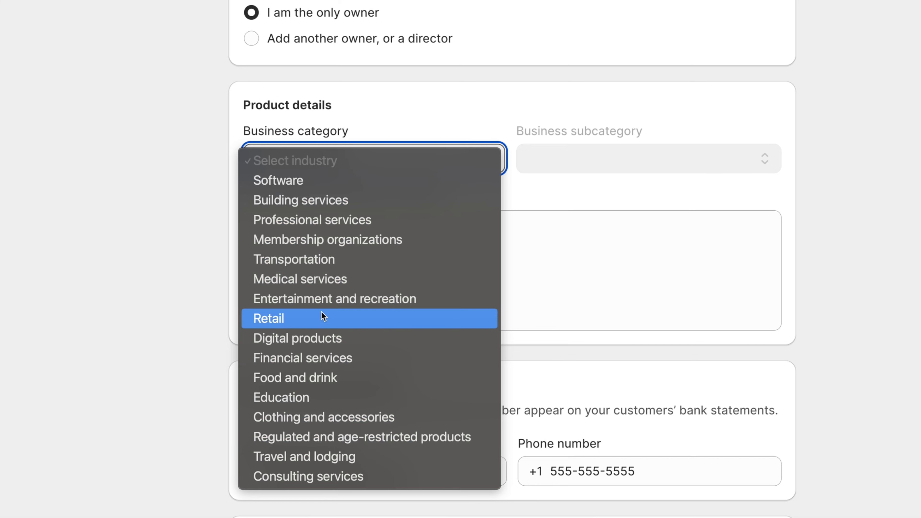
{"action": "left_click", "coordinate": [117, 290]}
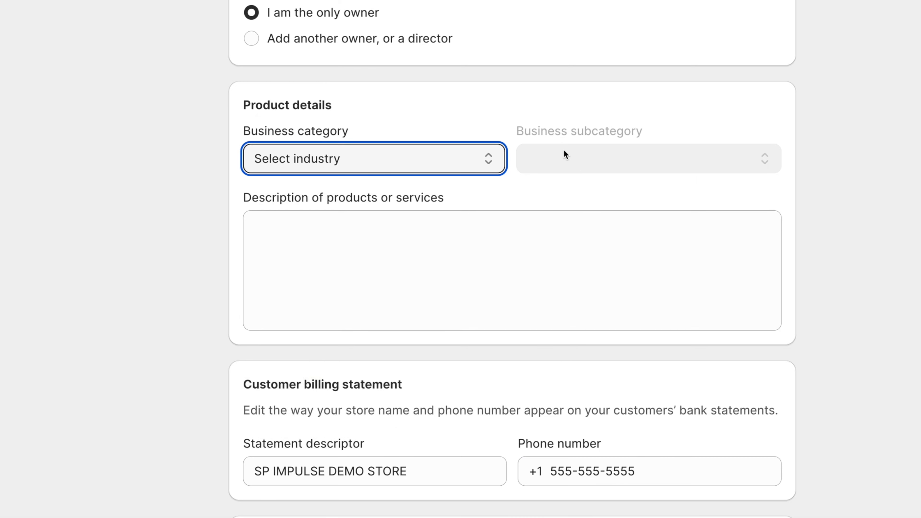
{"action": "left_click", "coordinate": [354, 161]}
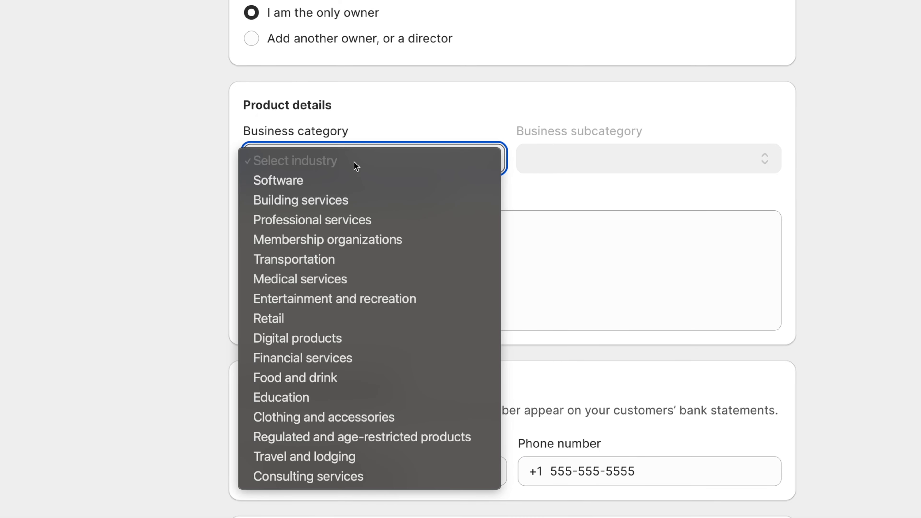
{"action": "left_click", "coordinate": [280, 318]}
{"action": "left_click", "coordinate": [568, 162]}
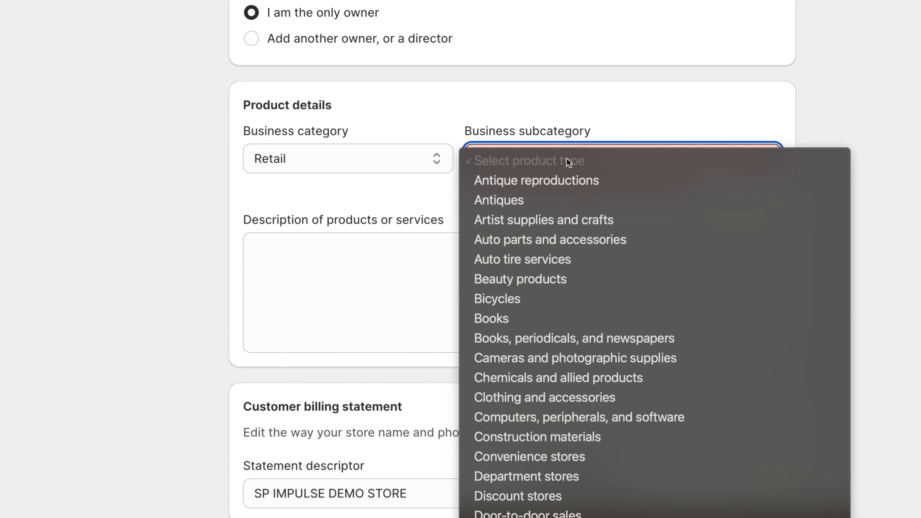
{"action": "scroll", "coordinate": [598, 325], "scroll_direction": "down", "scroll_amount": 10}
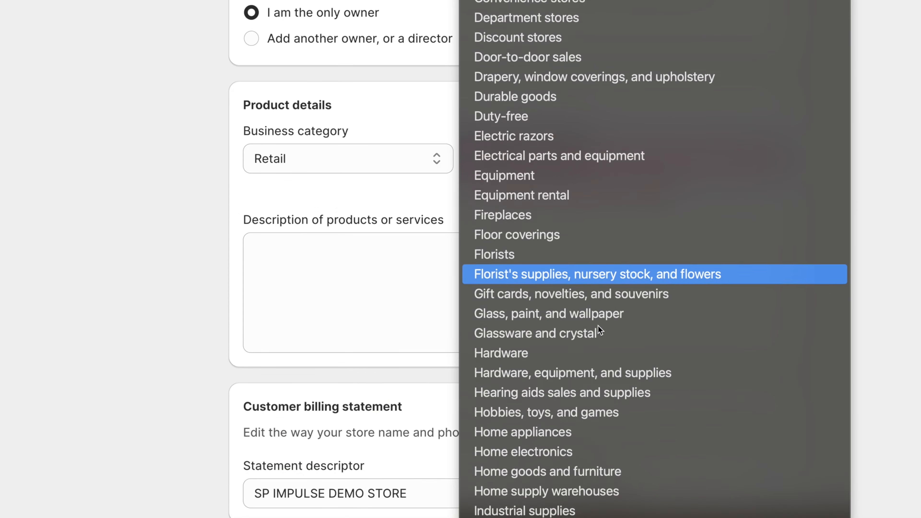
{"action": "scroll", "coordinate": [597, 325], "scroll_direction": "down", "scroll_amount": 10}
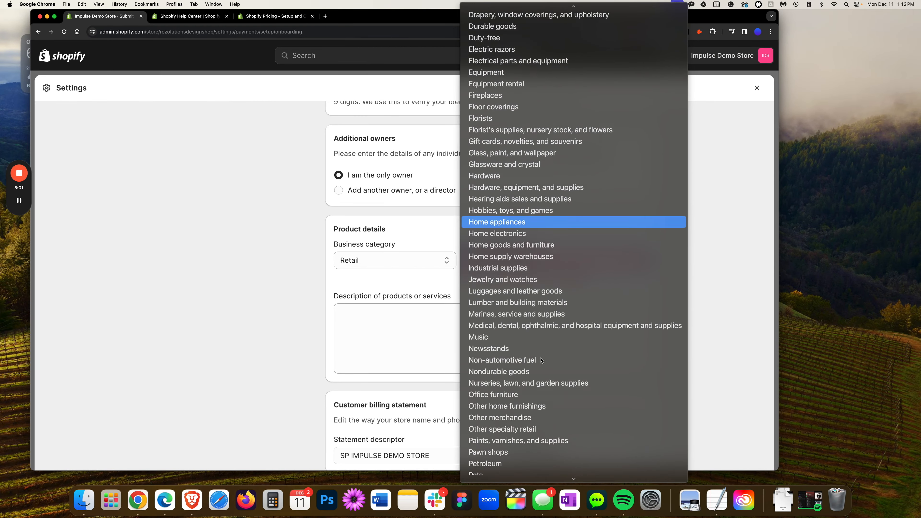
{"action": "scroll", "coordinate": [541, 360], "scroll_direction": "down", "scroll_amount": 5}
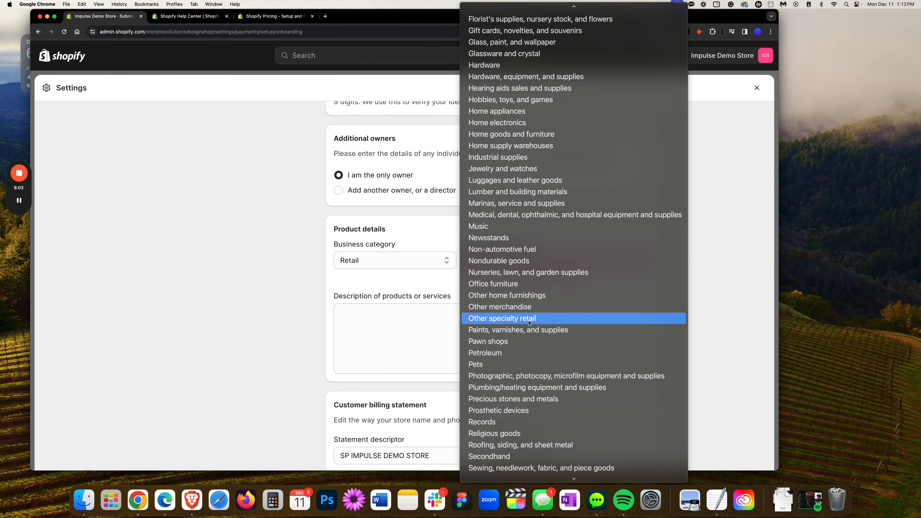
{"action": "scroll", "coordinate": [529, 309], "scroll_direction": "up", "scroll_amount": 1}
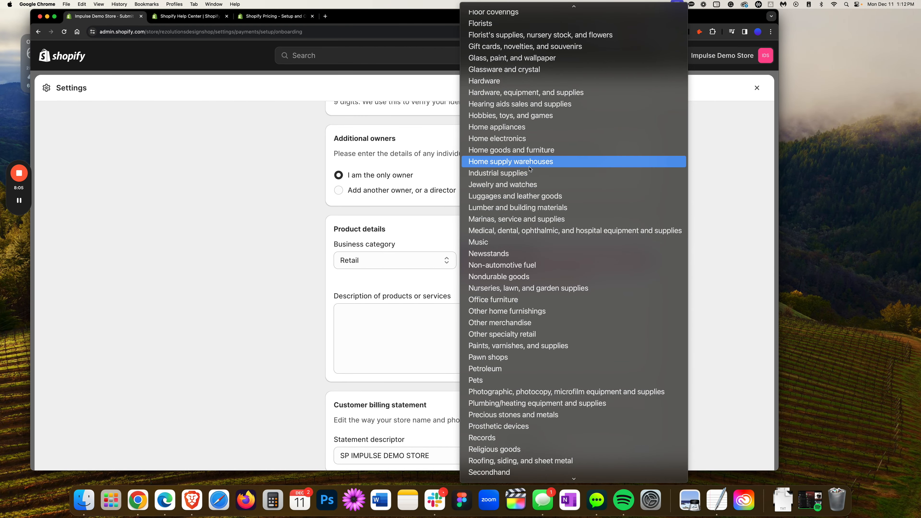
{"action": "left_click", "coordinate": [529, 150]}
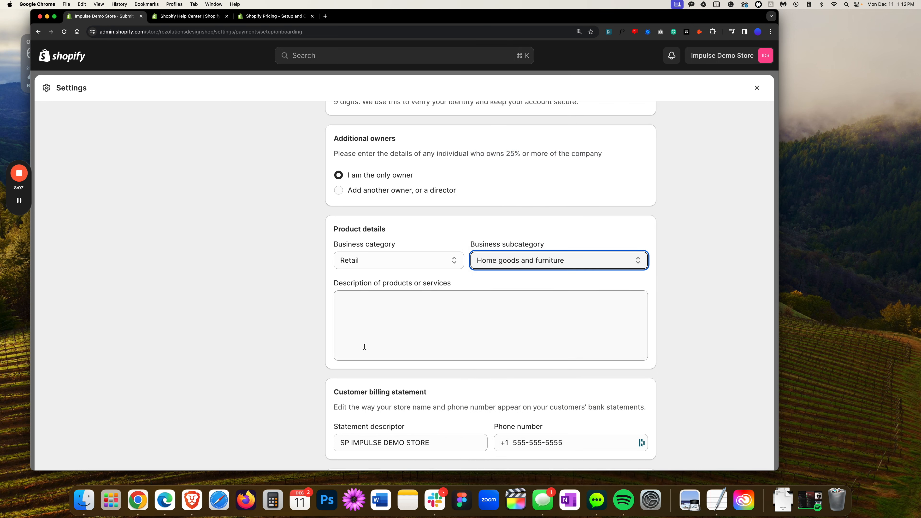
Step: Review the product description, customer billing statement, local currencies and terms sections down to the end of the business information form
{"action": "left_click", "coordinate": [364, 346]}
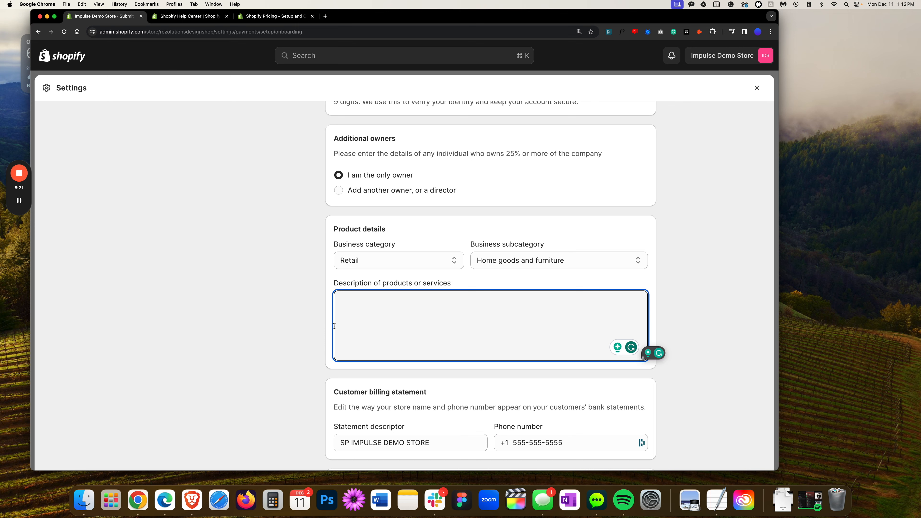
{"action": "scroll", "coordinate": [311, 328], "scroll_direction": "down", "scroll_amount": 2}
{"action": "scroll", "coordinate": [311, 329], "scroll_direction": "down", "scroll_amount": 10}
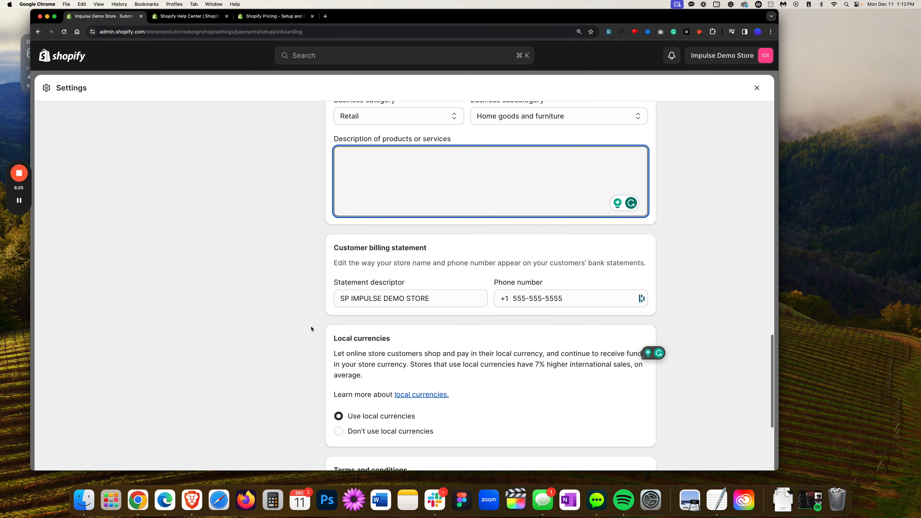
{"action": "scroll", "coordinate": [311, 328], "scroll_direction": "down", "scroll_amount": 2}
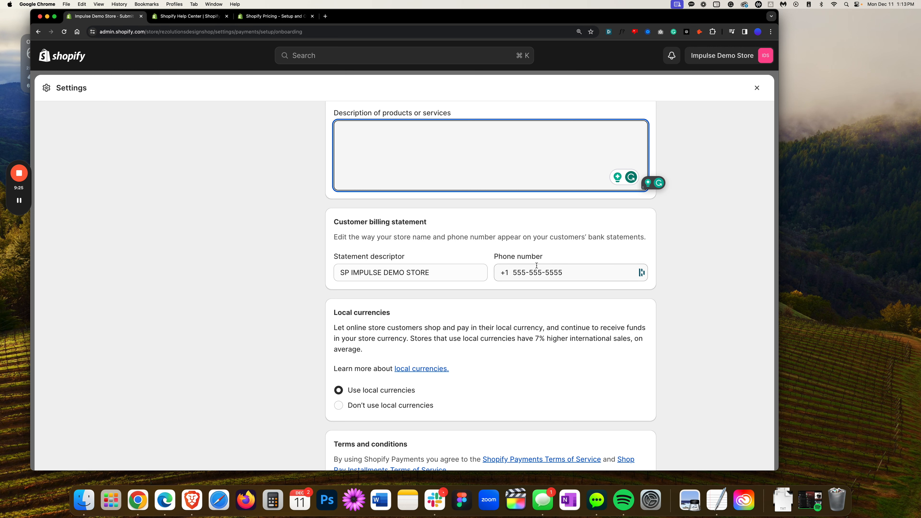
{"action": "scroll", "coordinate": [283, 349], "scroll_direction": "down", "scroll_amount": 4}
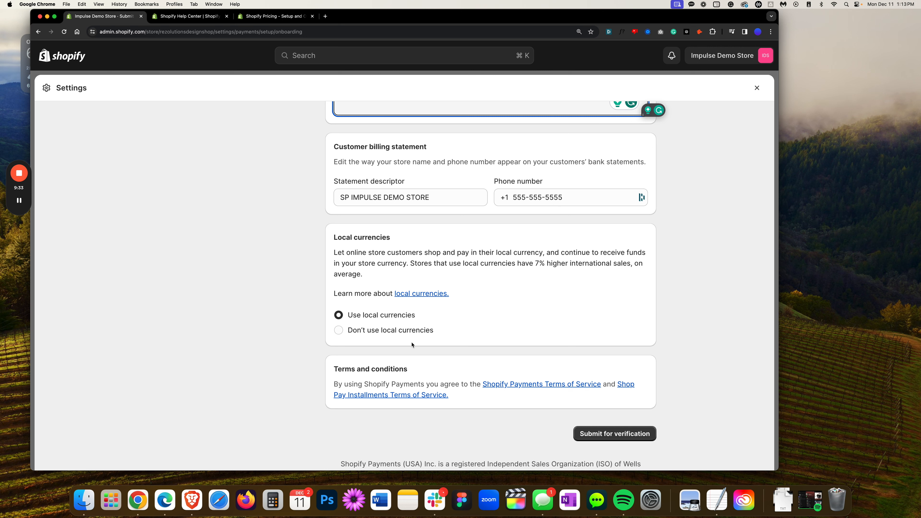
{"action": "scroll", "coordinate": [326, 384], "scroll_direction": "down", "scroll_amount": 3}
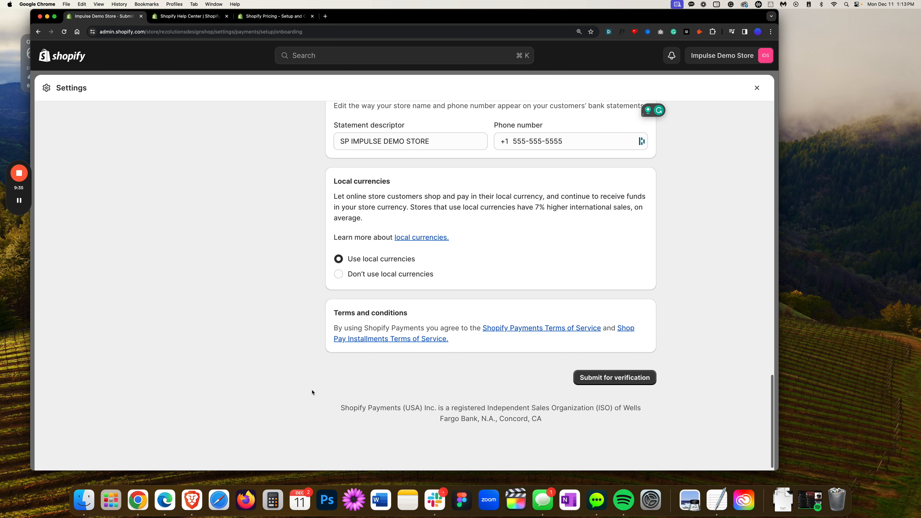
{"action": "scroll", "coordinate": [515, 361], "scroll_direction": "up", "scroll_amount": 1}
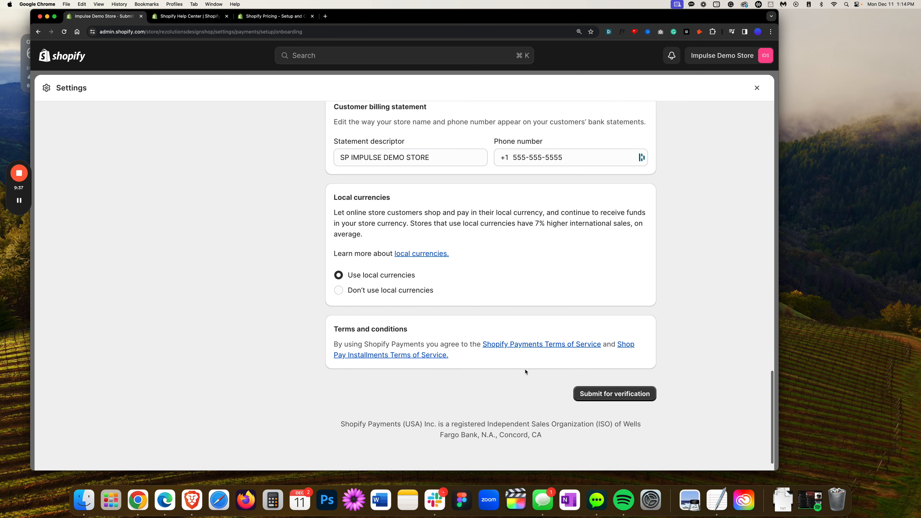
{"action": "left_click", "coordinate": [595, 398]}
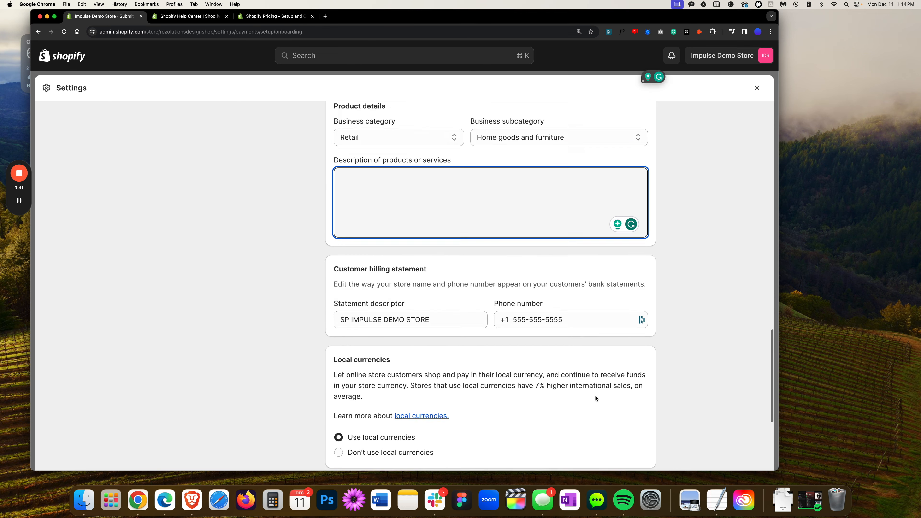
{"action": "scroll", "coordinate": [595, 396], "scroll_direction": "up", "scroll_amount": 15}
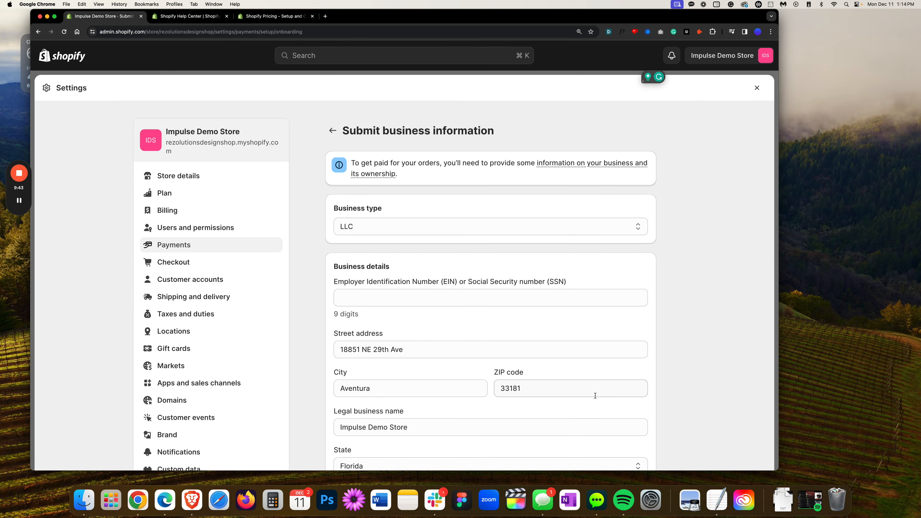
Step: Return to the Shopify Payments setup checklist and examine its two-step authentication and banking information sections
{"action": "left_click", "coordinate": [332, 130]}
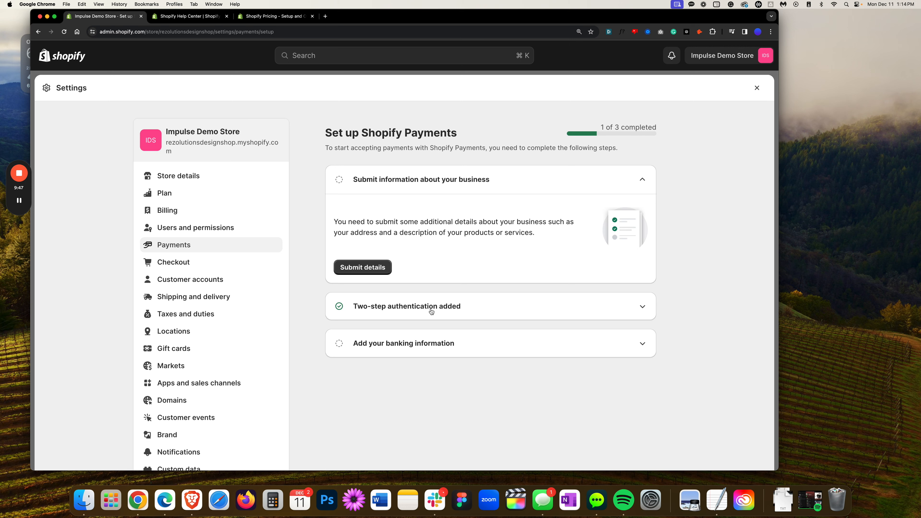
{"action": "left_click", "coordinate": [431, 312]}
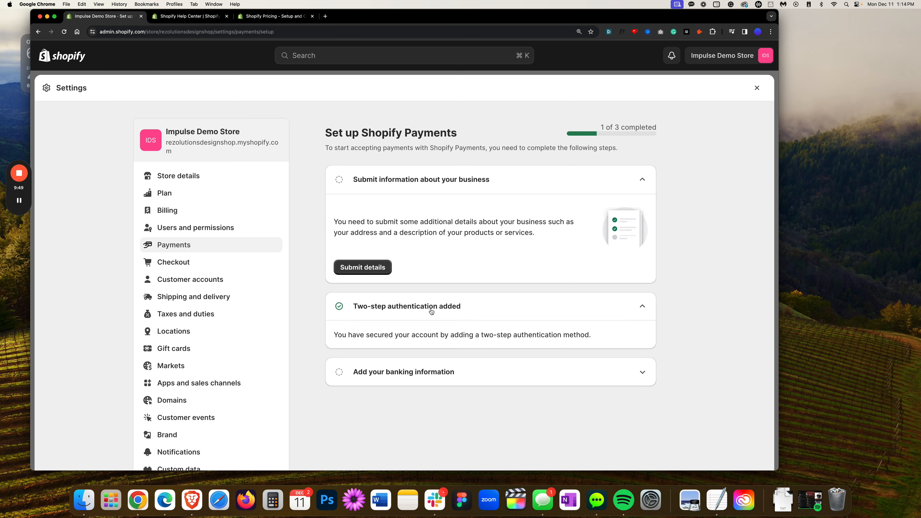
{"action": "left_click", "coordinate": [431, 311]}
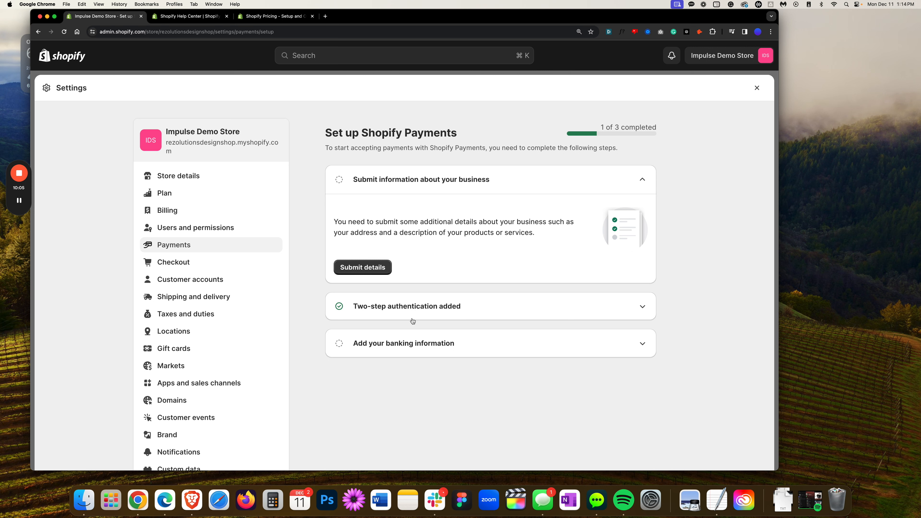
{"action": "left_click", "coordinate": [428, 353]}
{"action": "scroll", "coordinate": [428, 355], "scroll_direction": "down", "scroll_amount": 3}
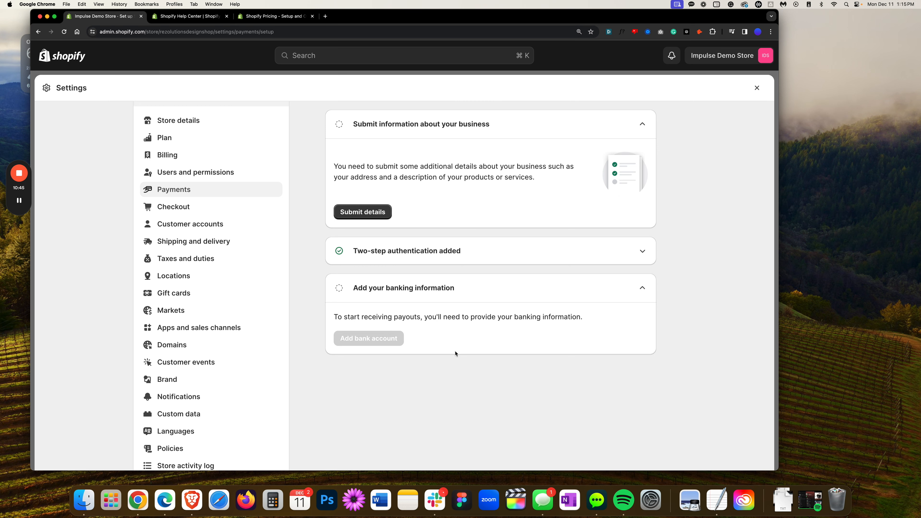
{"action": "scroll", "coordinate": [455, 353], "scroll_direction": "up", "scroll_amount": 3}
{"action": "scroll", "coordinate": [456, 354], "scroll_direction": "down", "scroll_amount": 4}
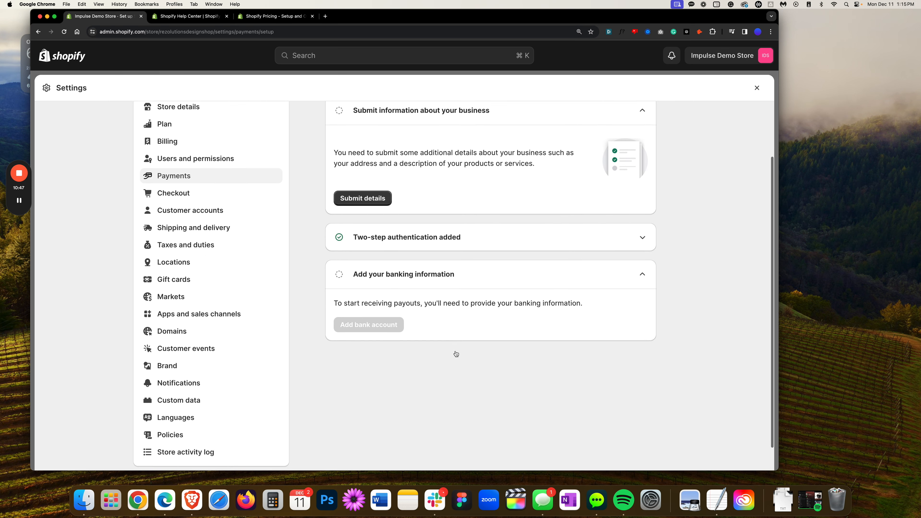
{"action": "scroll", "coordinate": [456, 354], "scroll_direction": "up", "scroll_amount": 3}
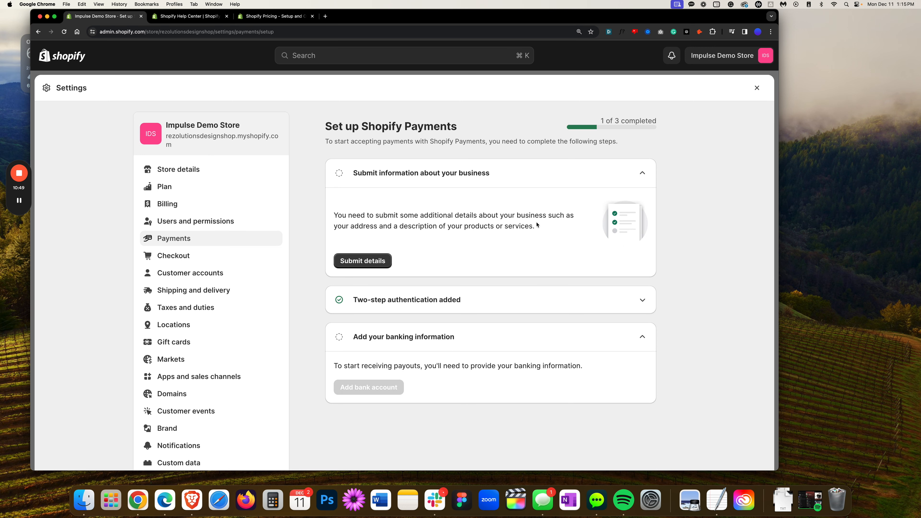
Step: Close the payments setup, reopen the store's Payments settings and view the additional payment methods
{"action": "left_click", "coordinate": [756, 88]}
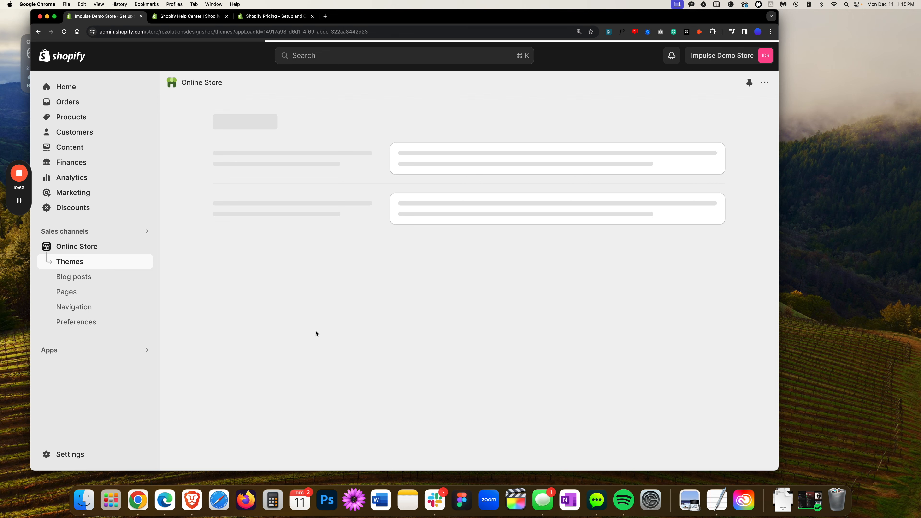
{"action": "left_click", "coordinate": [73, 454]}
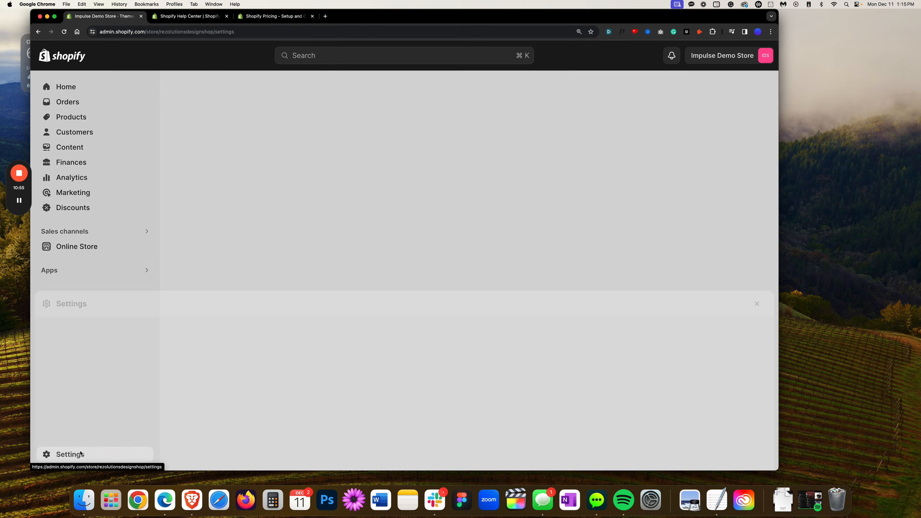
{"action": "left_click", "coordinate": [180, 246]}
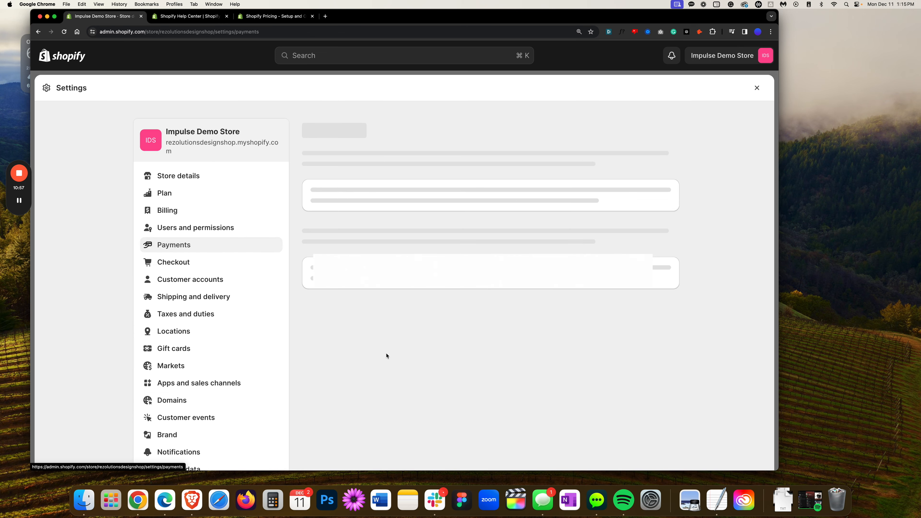
{"action": "scroll", "coordinate": [503, 367], "scroll_direction": "down", "scroll_amount": 3}
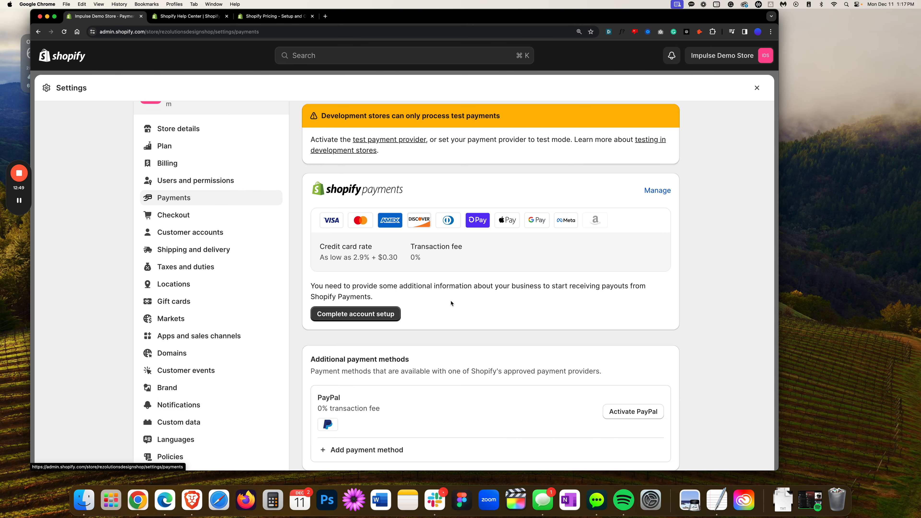
{"action": "scroll", "coordinate": [417, 271], "scroll_direction": "down", "scroll_amount": 5}
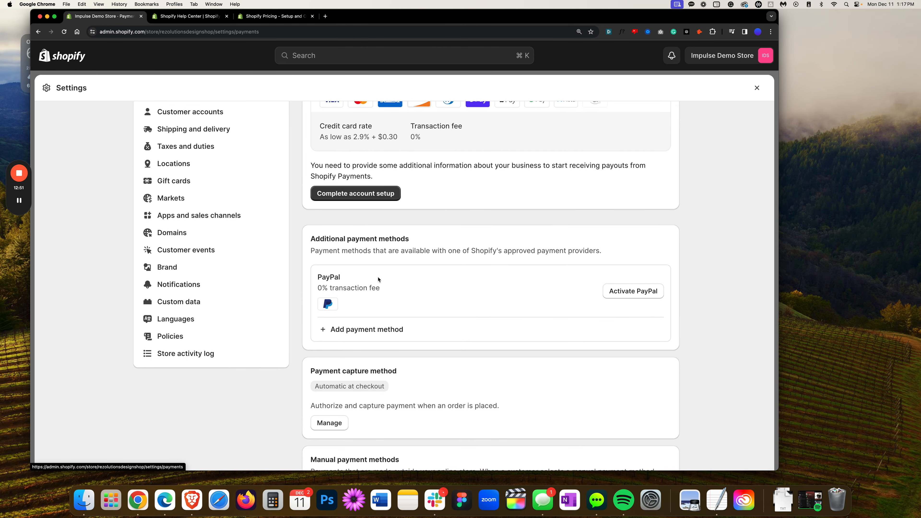
Step: Open the PayPal home page at paypal.com in a new incognito browser window
{"action": "left_click", "coordinate": [770, 32]}
{"action": "left_click", "coordinate": [685, 68]}
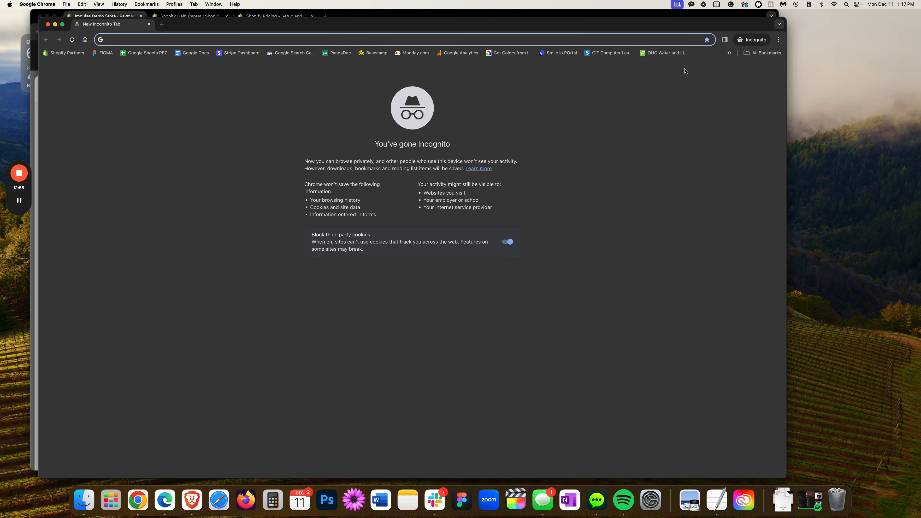
{"action": "type", "text": "[a"}
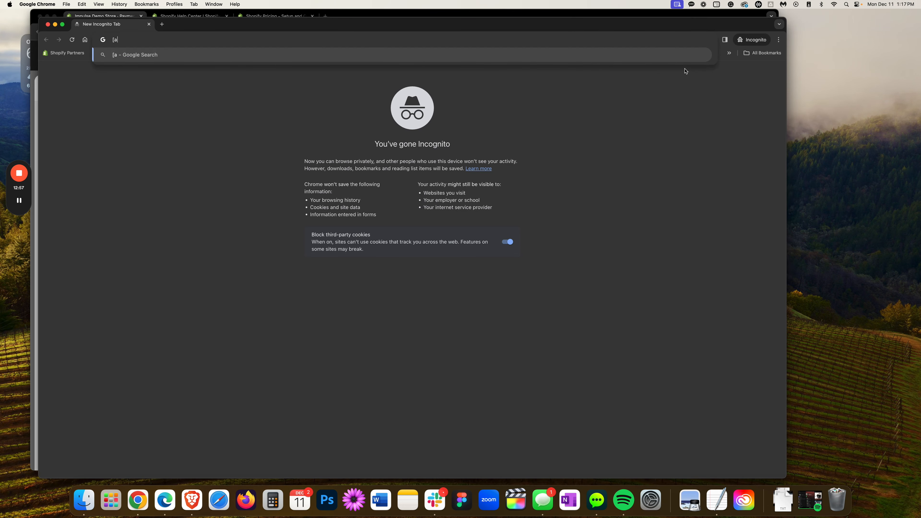
{"action": "key", "text": "BackSpace"}
{"action": "key", "text": "BackSpace"}
{"action": "type", "text": "pay"}
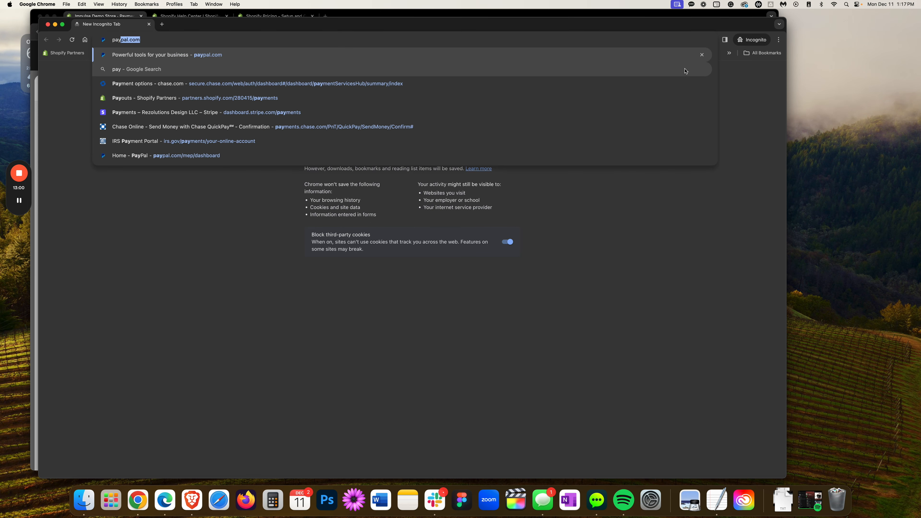
{"action": "key", "text": "Return"}
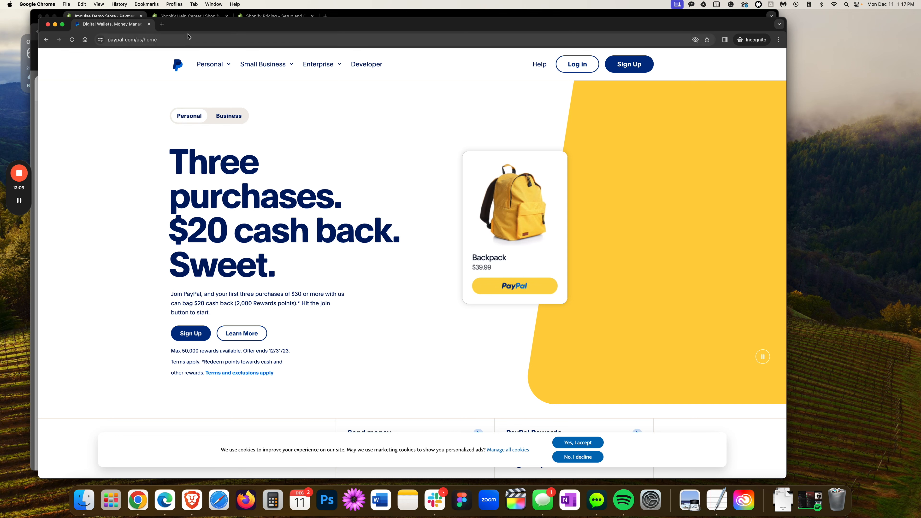
Step: Reposition the PayPal window so it overlaps the store's Payments settings while leaving both windows reachable
{"action": "left_click_drag", "start_coordinate": [194, 36], "coordinate": [283, 182]}
{"action": "left_click", "coordinate": [251, 157]}
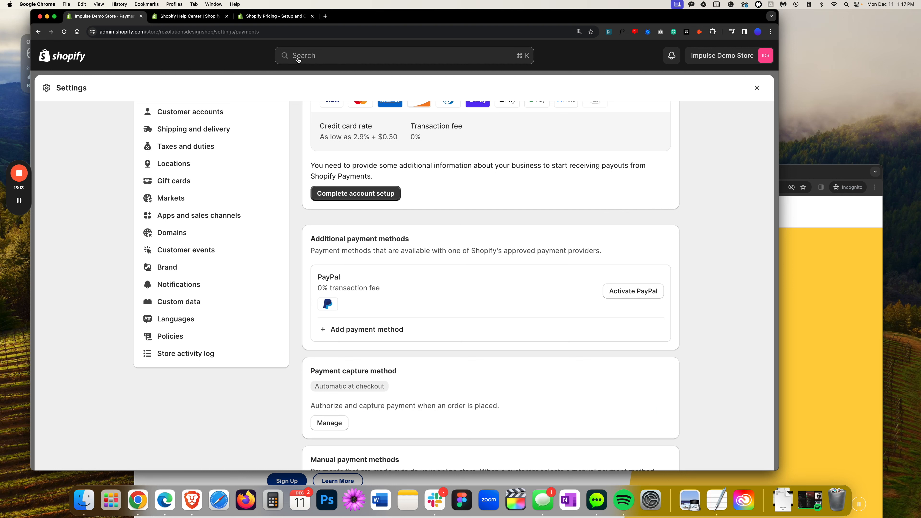
{"action": "left_click", "coordinate": [790, 287]}
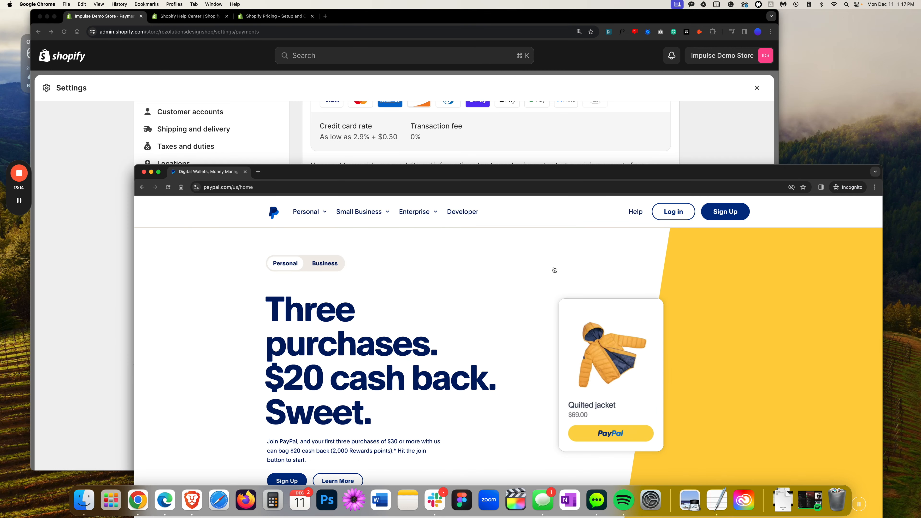
{"action": "left_click", "coordinate": [86, 292]}
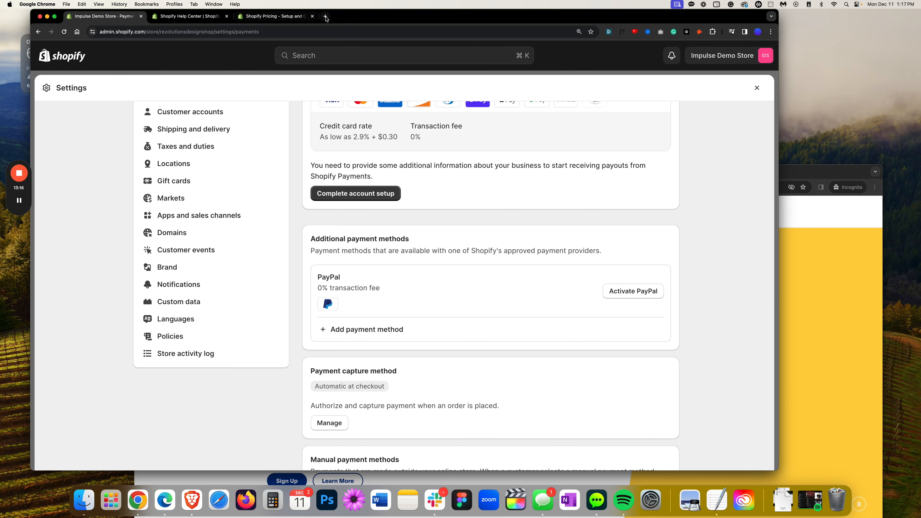
{"action": "left_click", "coordinate": [819, 287]}
{"action": "left_click_drag", "start_coordinate": [216, 176], "coordinate": [167, 26]}
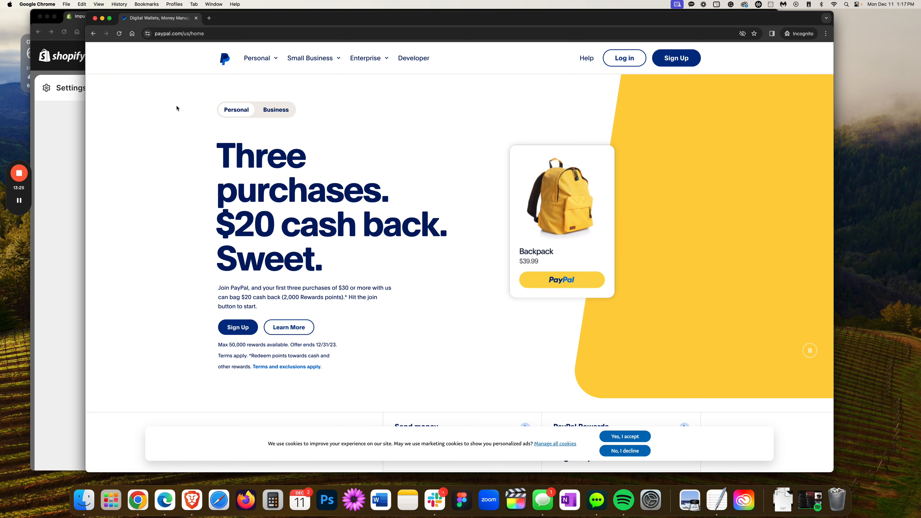
Step: Compare the PayPal home page with the PayPal entry in the store's additional payment methods, finishing on the store's Payments settings
{"action": "left_click", "coordinate": [59, 169]}
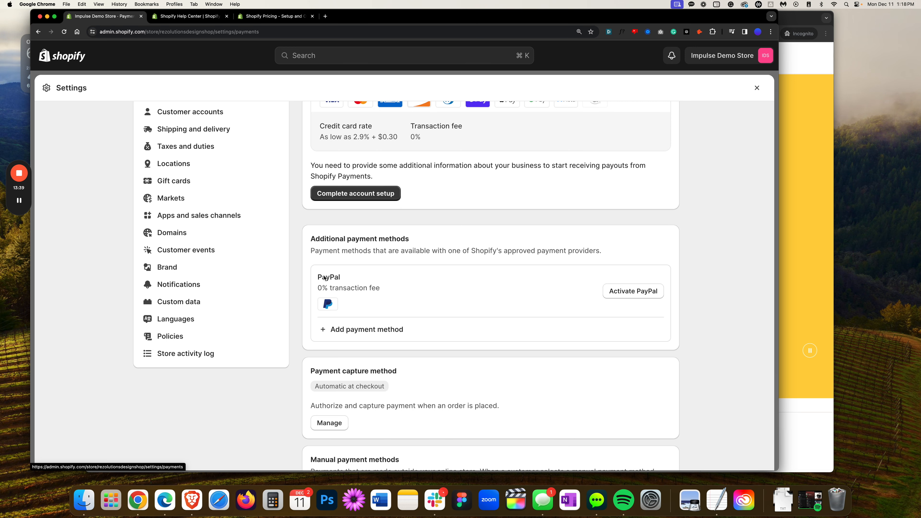
{"action": "left_click", "coordinate": [807, 199]}
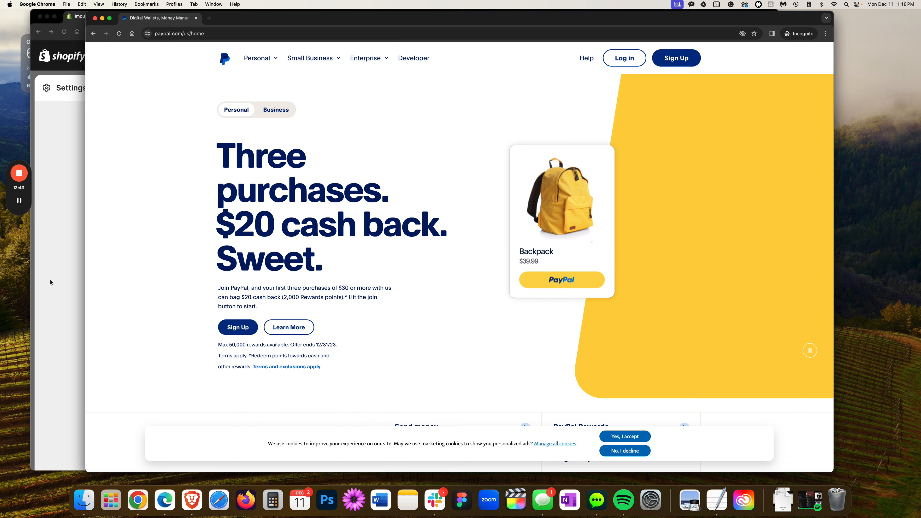
{"action": "left_click", "coordinate": [60, 306]}
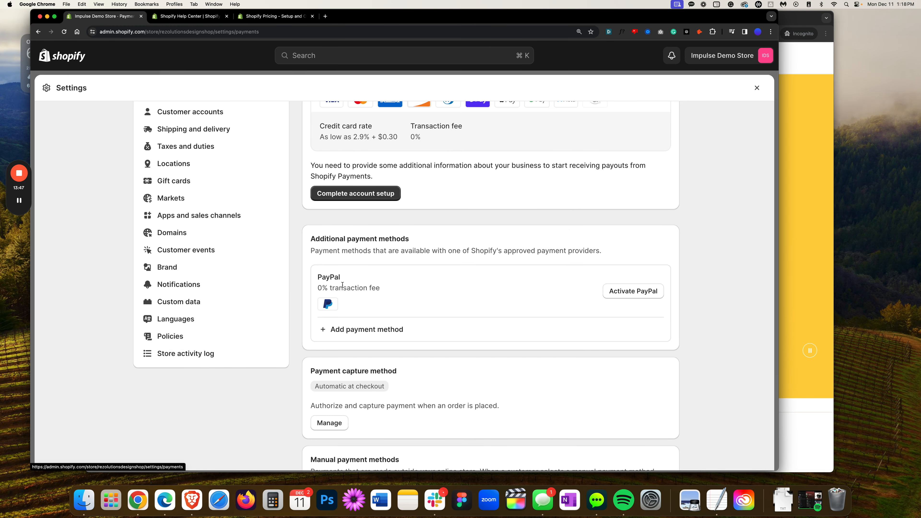
{"action": "left_click", "coordinate": [824, 271]}
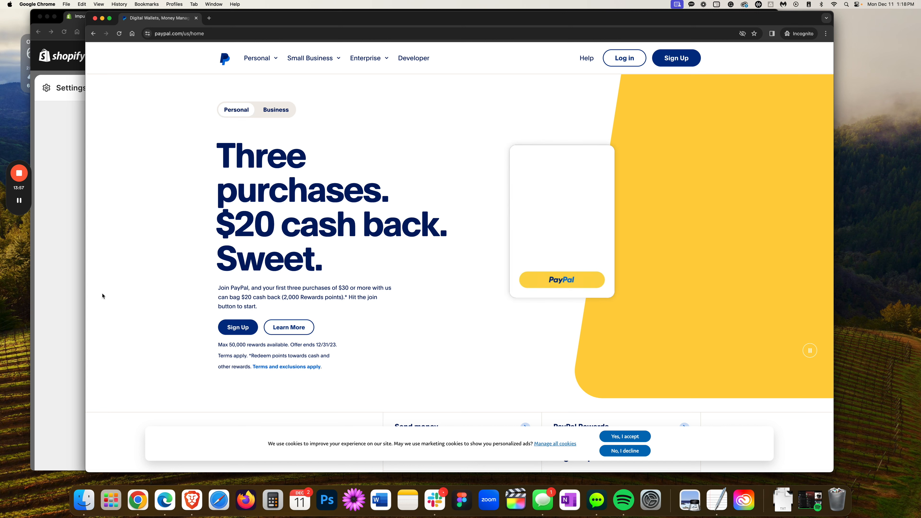
{"action": "left_click", "coordinate": [76, 314]}
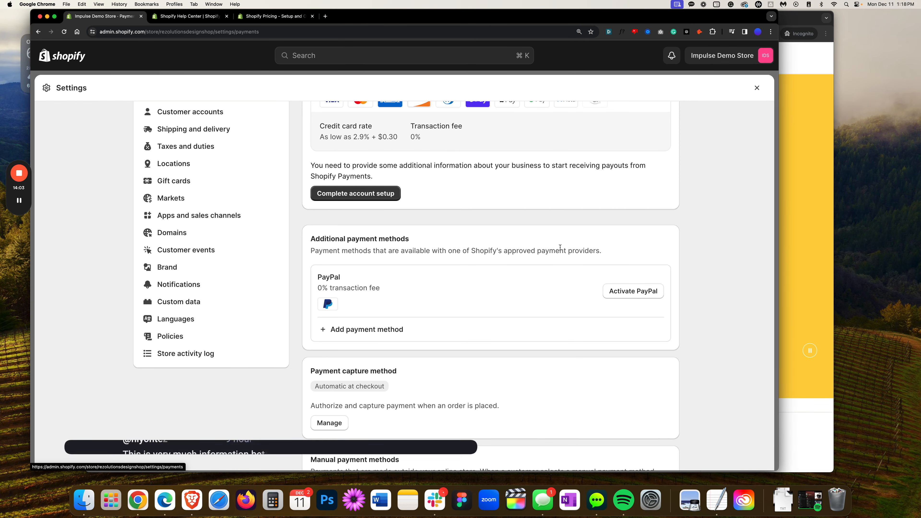
Step: Review the payment capture options, trying Manually and returning to Automatically at checkout, and close the dialog without saving
{"action": "scroll", "coordinate": [492, 274], "scroll_direction": "down", "scroll_amount": 5}
{"action": "scroll", "coordinate": [482, 276], "scroll_direction": "down", "scroll_amount": 2}
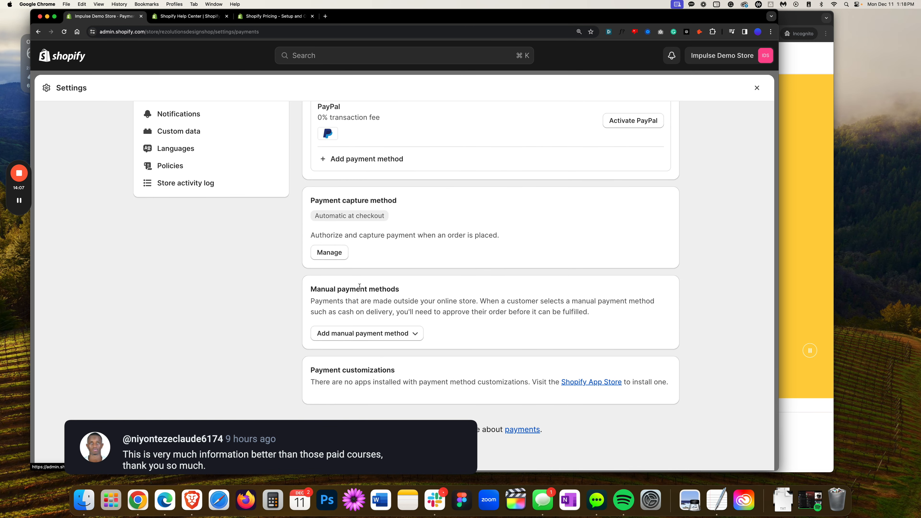
{"action": "left_click", "coordinate": [328, 251]}
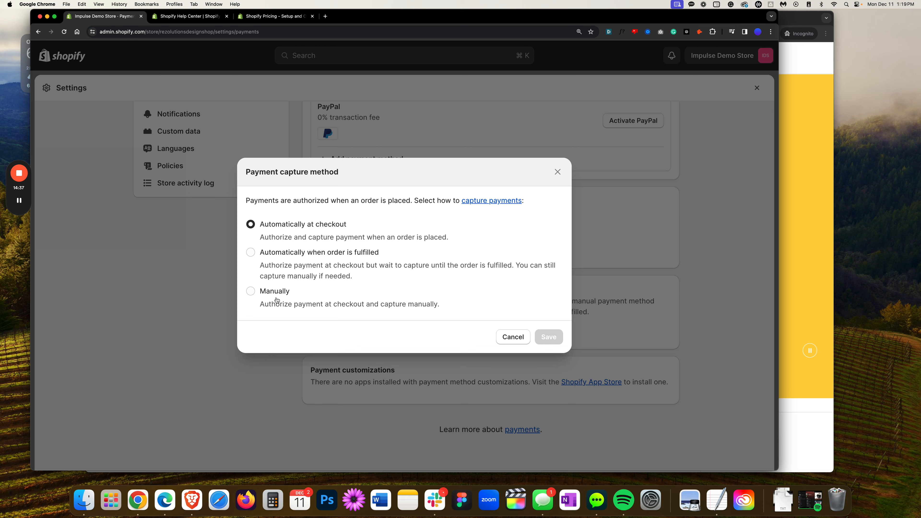
{"action": "left_click", "coordinate": [276, 291]}
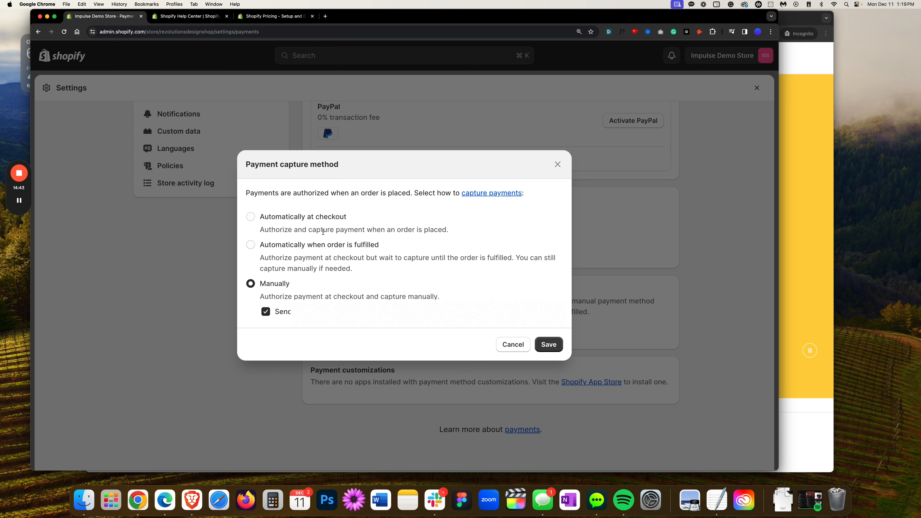
{"action": "left_click", "coordinate": [314, 218]}
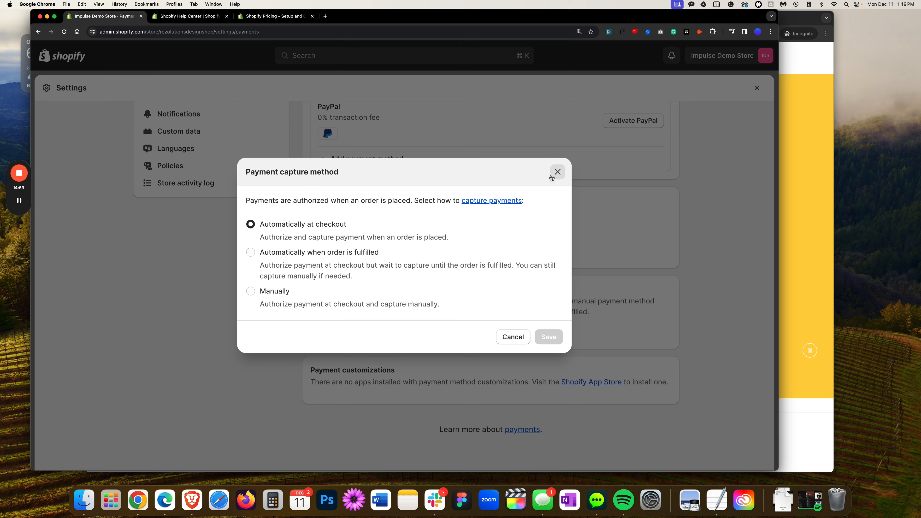
{"action": "left_click", "coordinate": [557, 172]}
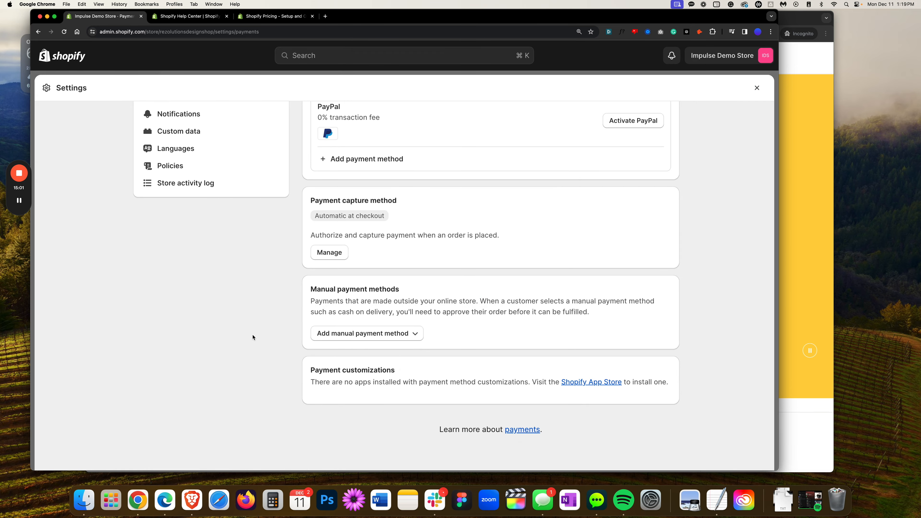
Step: Examine the manual payment methods that can be added, such as bank deposit, money order and cash on delivery
{"action": "scroll", "coordinate": [252, 338], "scroll_direction": "down", "scroll_amount": 2}
{"action": "left_click", "coordinate": [346, 308]}
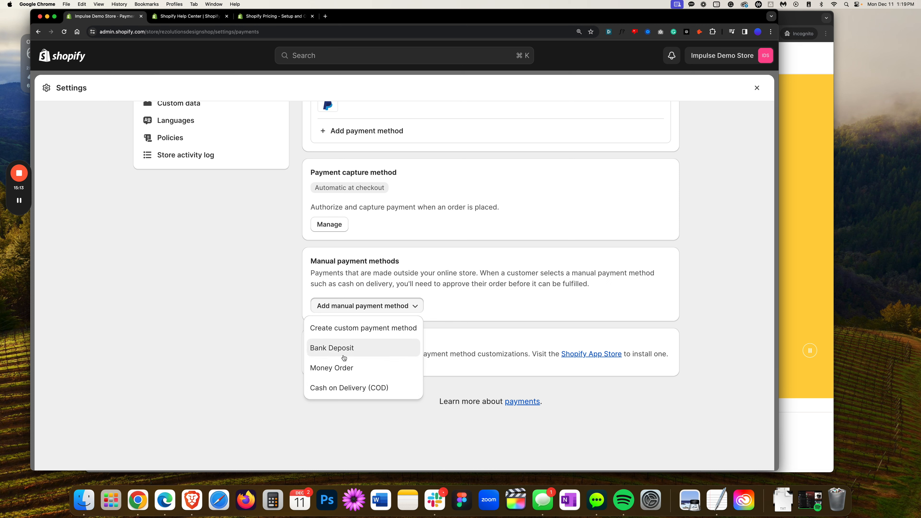
{"action": "left_click", "coordinate": [275, 341]}
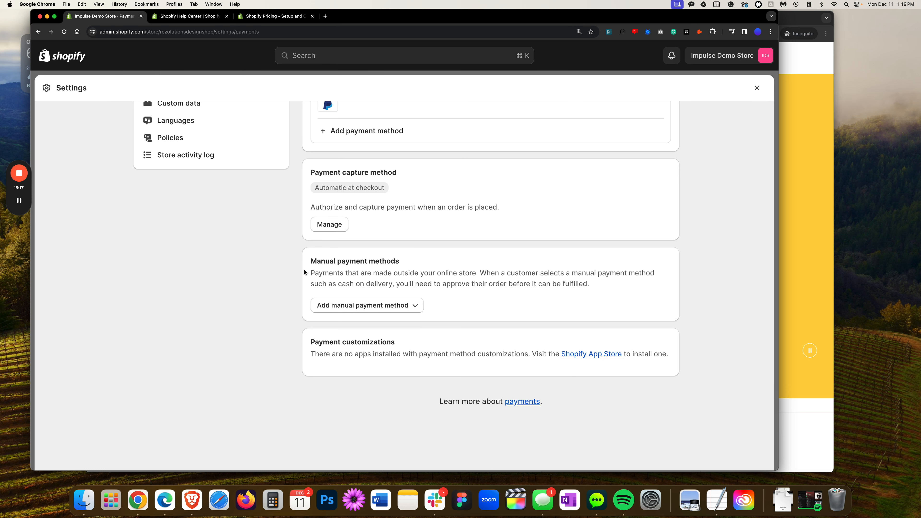
{"action": "scroll", "coordinate": [305, 273], "scroll_direction": "up", "scroll_amount": 1}
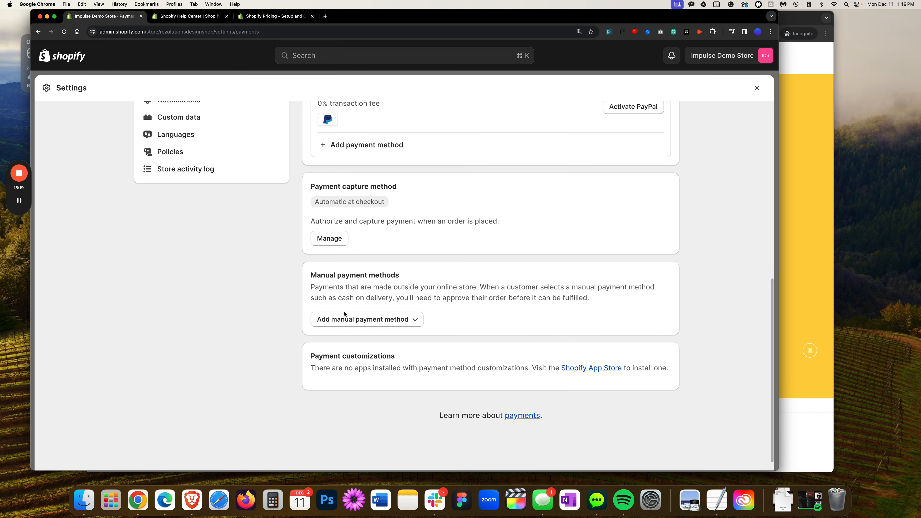
{"action": "left_click", "coordinate": [345, 320]}
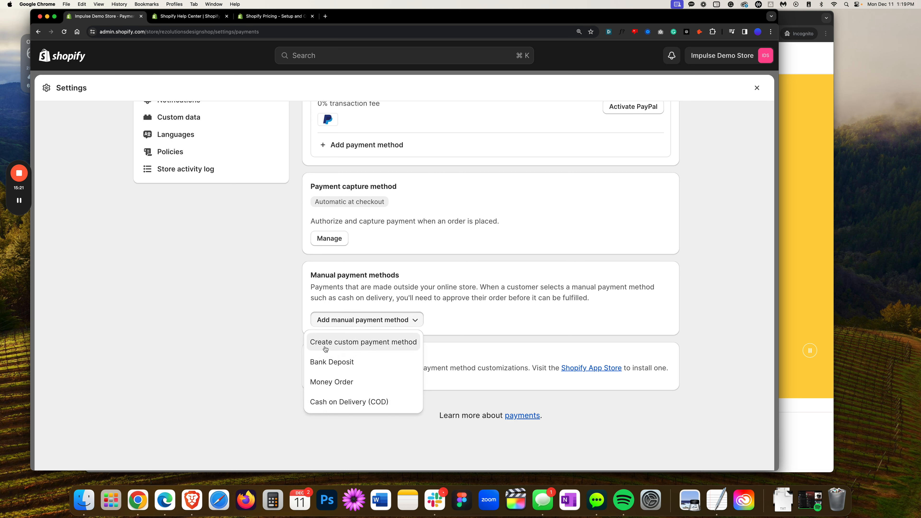
Step: Highlight the Shopify Payments credit card rate and the neighbouring transaction fee to examine them
{"action": "scroll", "coordinate": [337, 308], "scroll_direction": "up", "scroll_amount": 10}
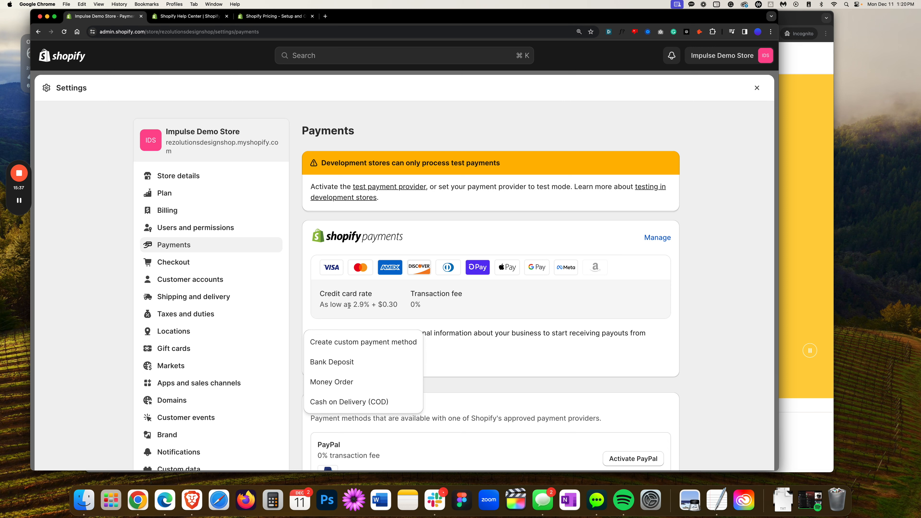
{"action": "left_click_drag", "start_coordinate": [353, 305], "coordinate": [382, 306]}
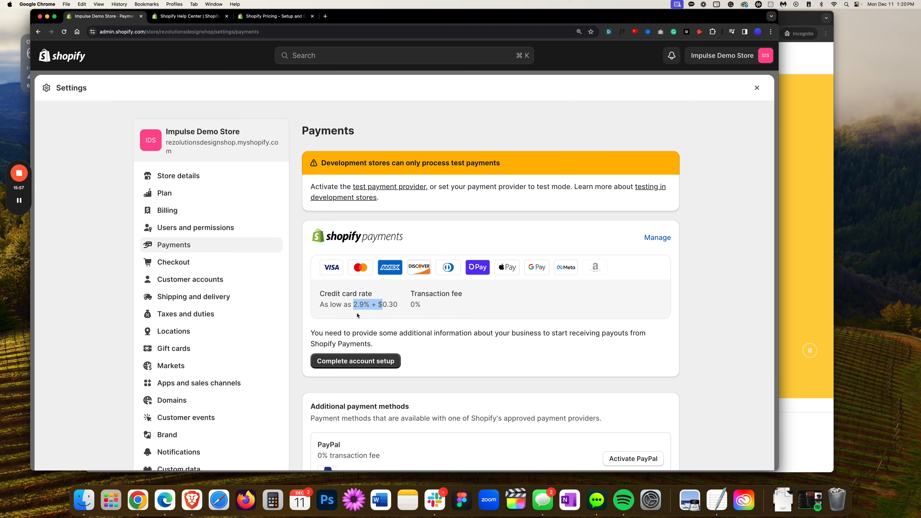
{"action": "left_click_drag", "start_coordinate": [348, 304], "coordinate": [395, 327]}
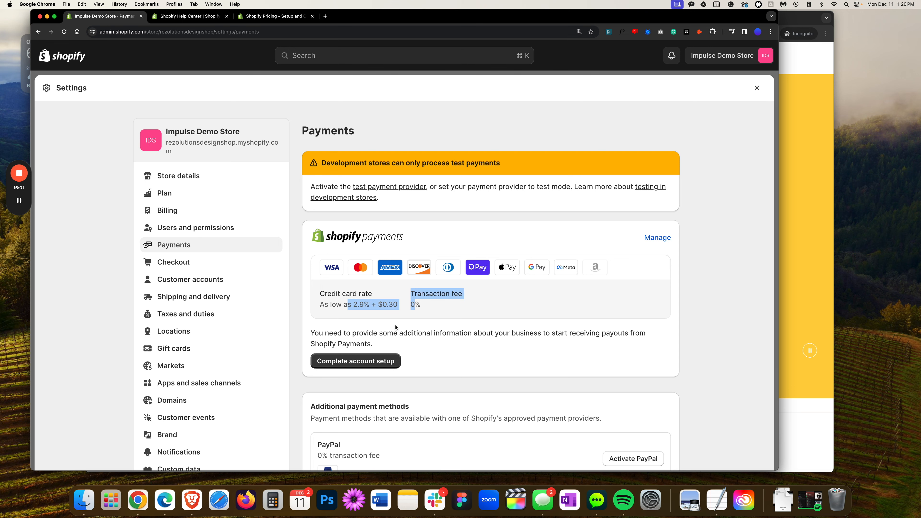
Step: View the setup form for a custom manual payment method and cancel it without activating
{"action": "scroll", "coordinate": [351, 306], "scroll_direction": "down", "scroll_amount": 10}
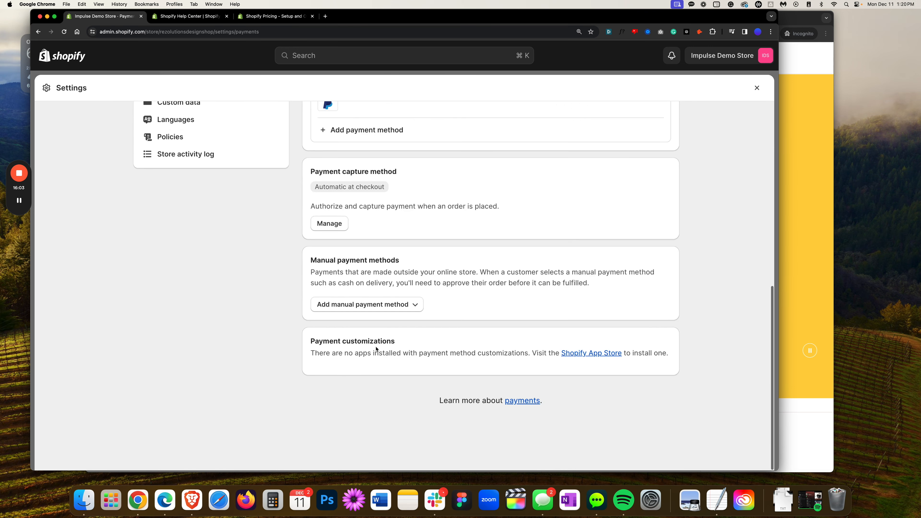
{"action": "left_click", "coordinate": [346, 305]}
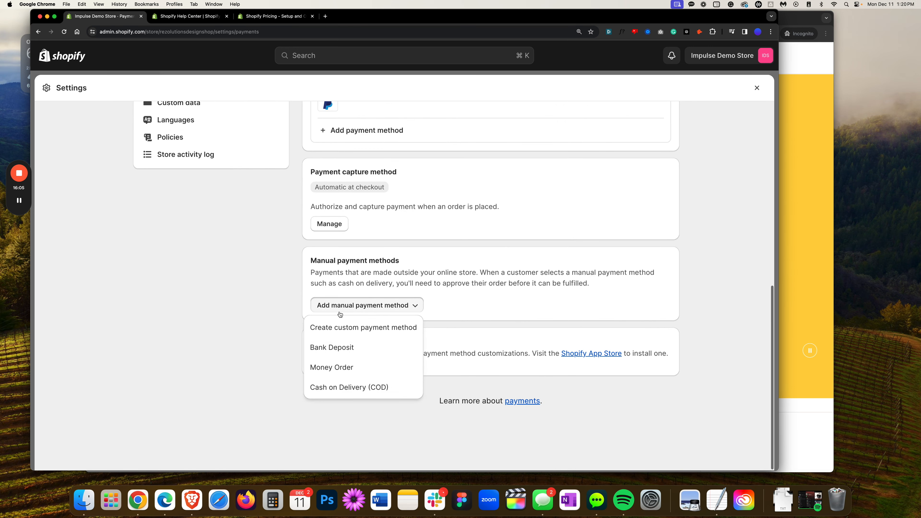
{"action": "left_click", "coordinate": [337, 328]}
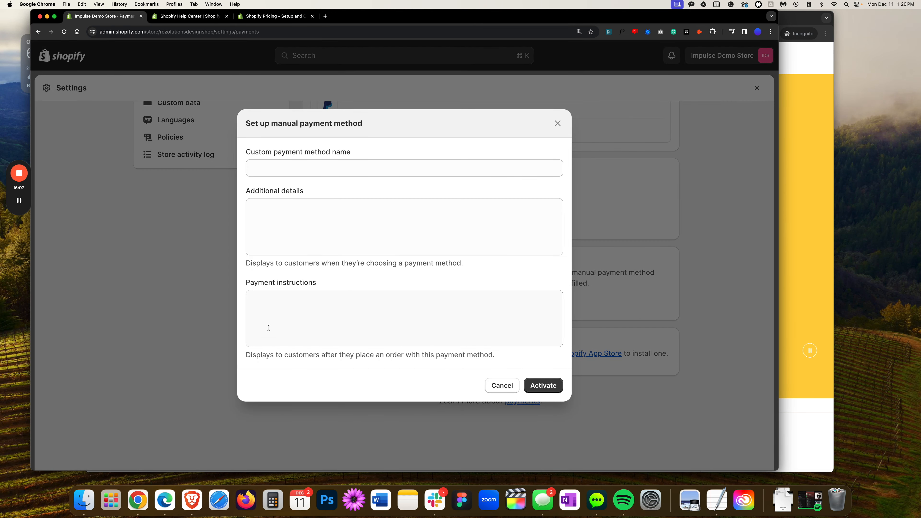
{"action": "left_click", "coordinate": [500, 386]}
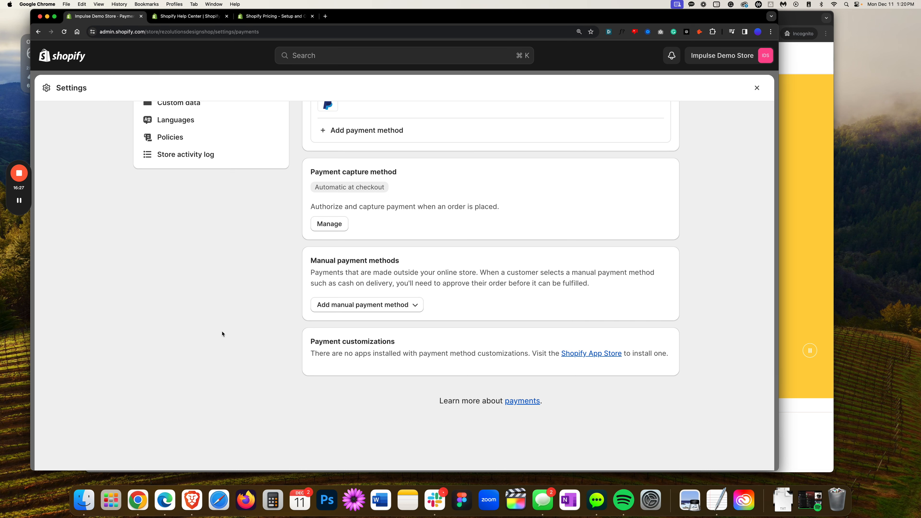
Step: Clear the highlighted fee text and review the whole Payments settings page once more, ending back at its beginning
{"action": "scroll", "coordinate": [223, 333], "scroll_direction": "up", "scroll_amount": 10}
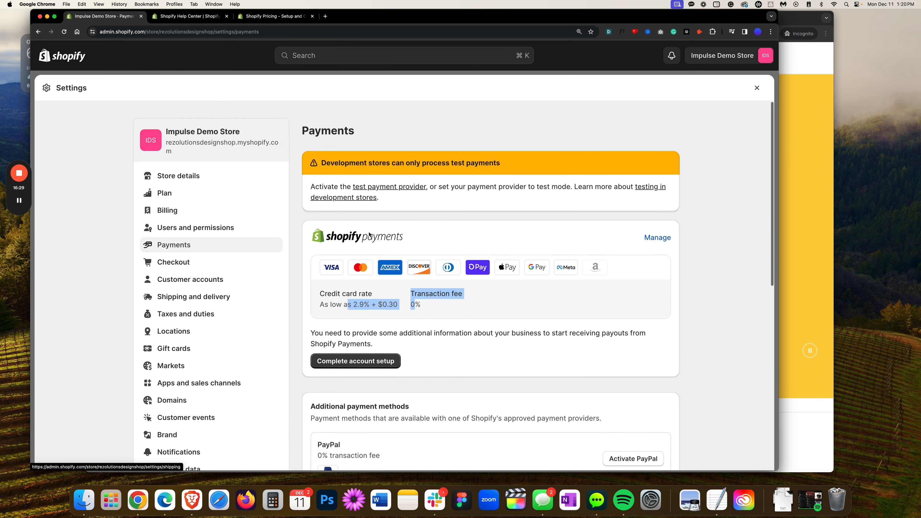
{"action": "left_click", "coordinate": [496, 323]}
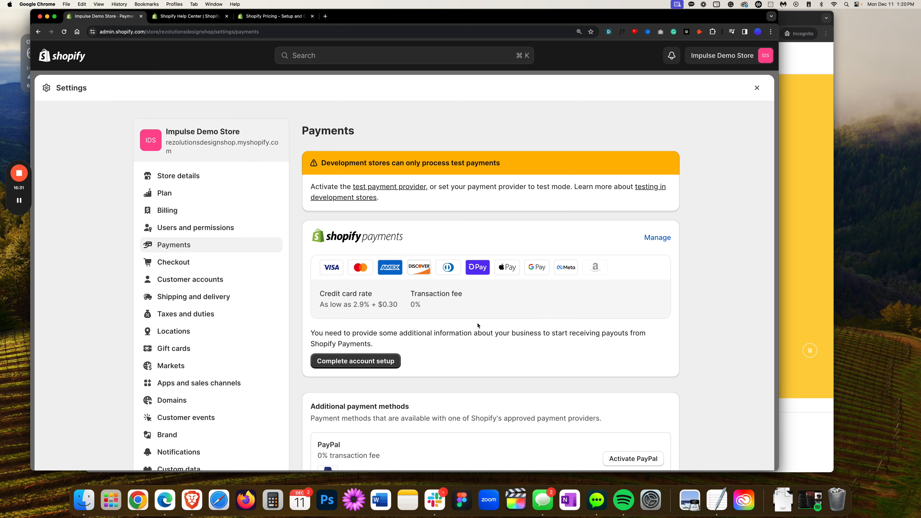
{"action": "scroll", "coordinate": [482, 323], "scroll_direction": "down", "scroll_amount": 10}
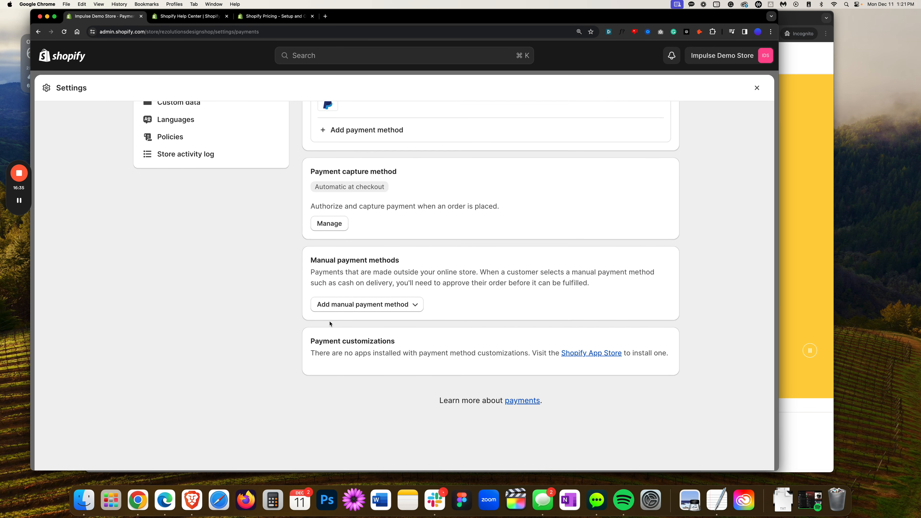
{"action": "scroll", "coordinate": [319, 315], "scroll_direction": "up", "scroll_amount": 3}
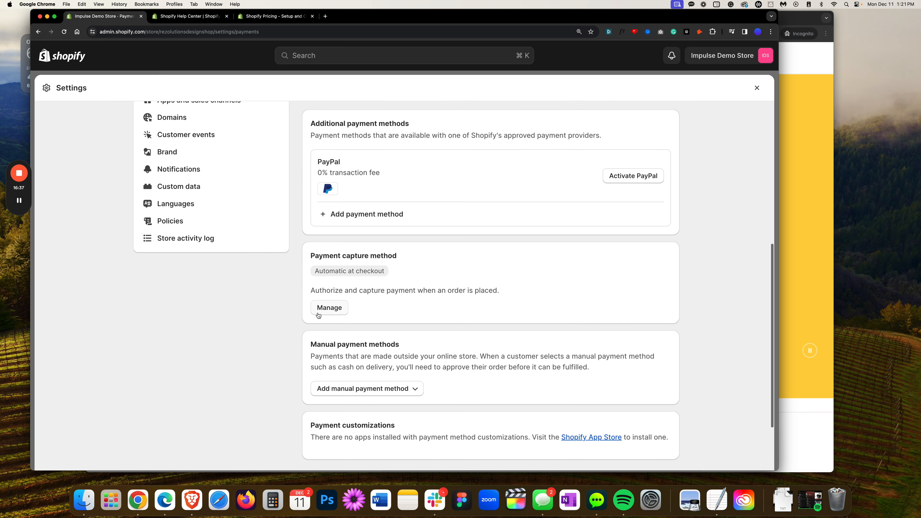
{"action": "scroll", "coordinate": [318, 315], "scroll_direction": "up", "scroll_amount": 8}
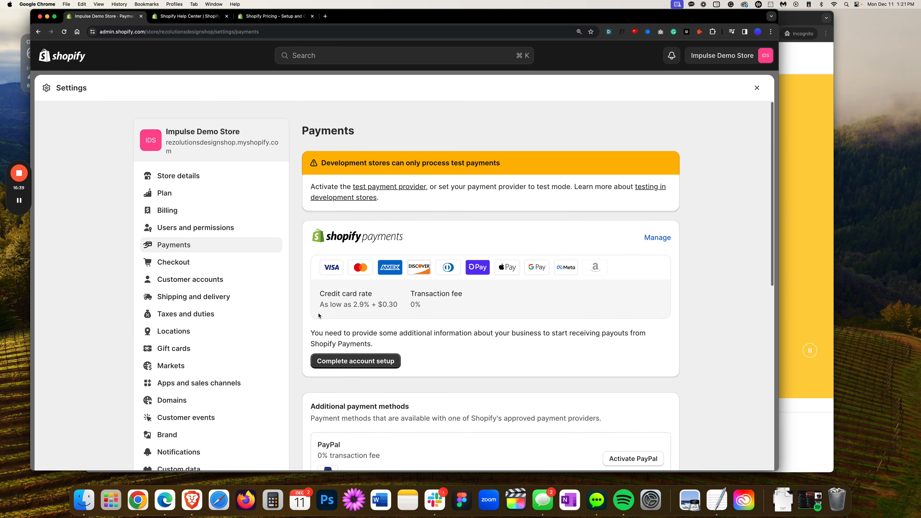
{"action": "scroll", "coordinate": [319, 315], "scroll_direction": "up", "scroll_amount": 3}
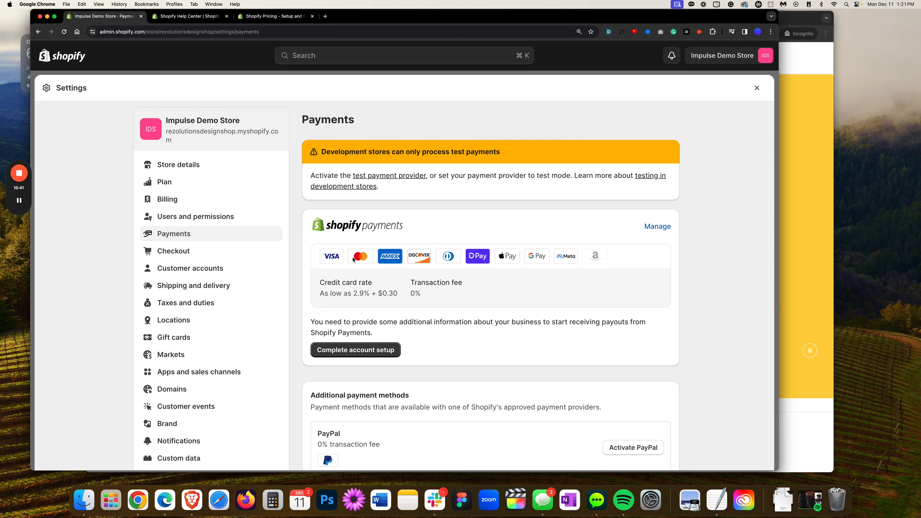